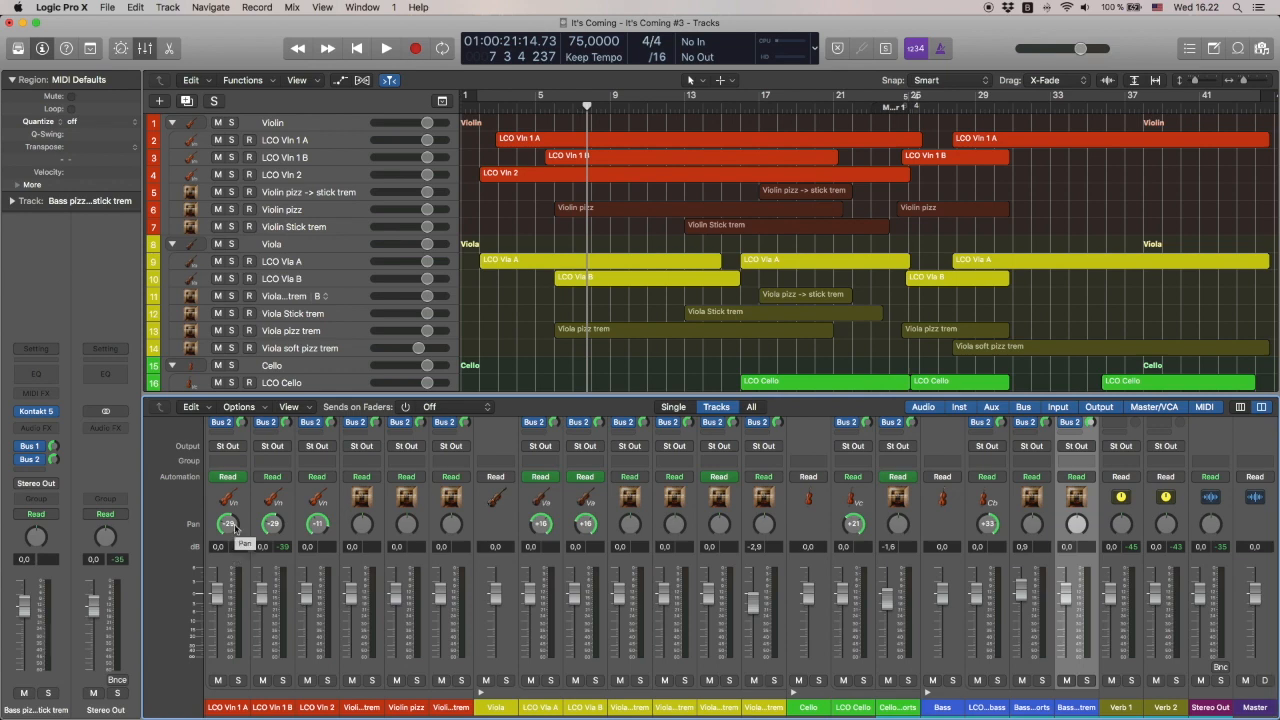
# Step: Examine the Kontakt instrument and its stereo pan control on the Violin pizz -> stick trem track, and close its window
pyautogui.scroll(5, 370, 518)
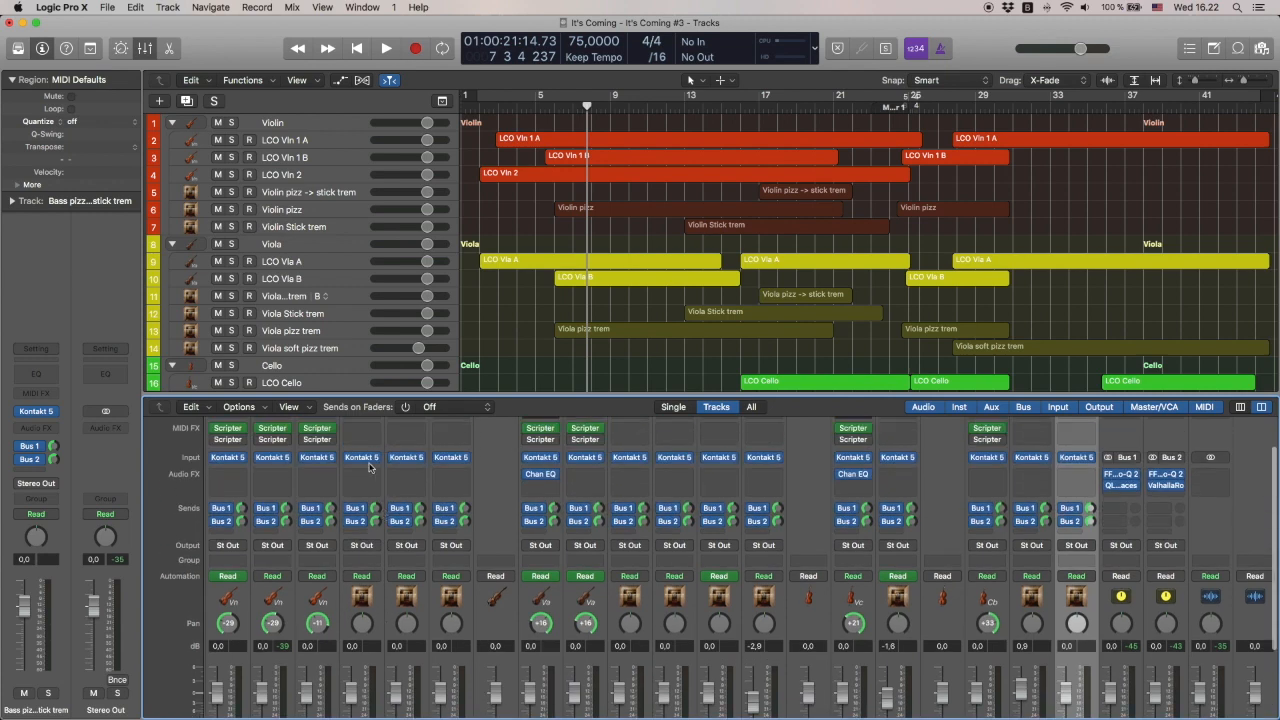
pyautogui.click(362, 458)
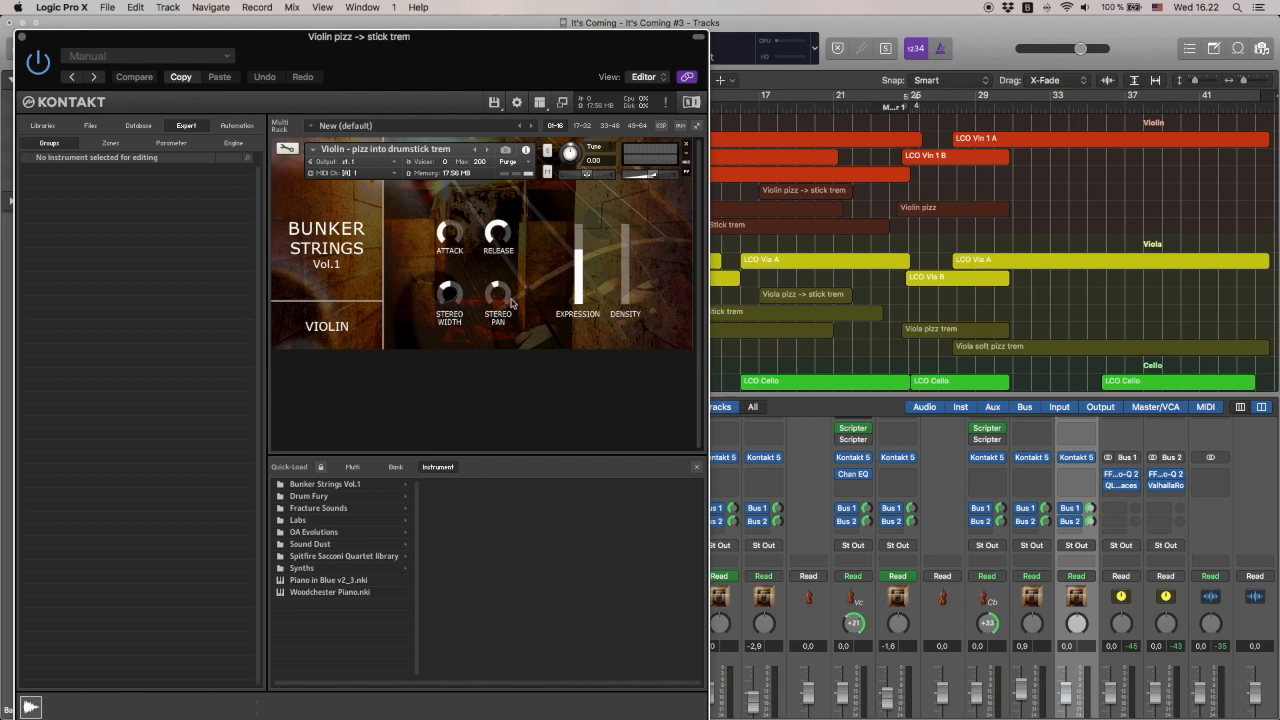
pyautogui.click(21, 39)
# Step: Examine the QL Spaces reverb on Verb 1 and the Valhalla reverb on Verb 2
pyautogui.scroll(2, 663, 681)
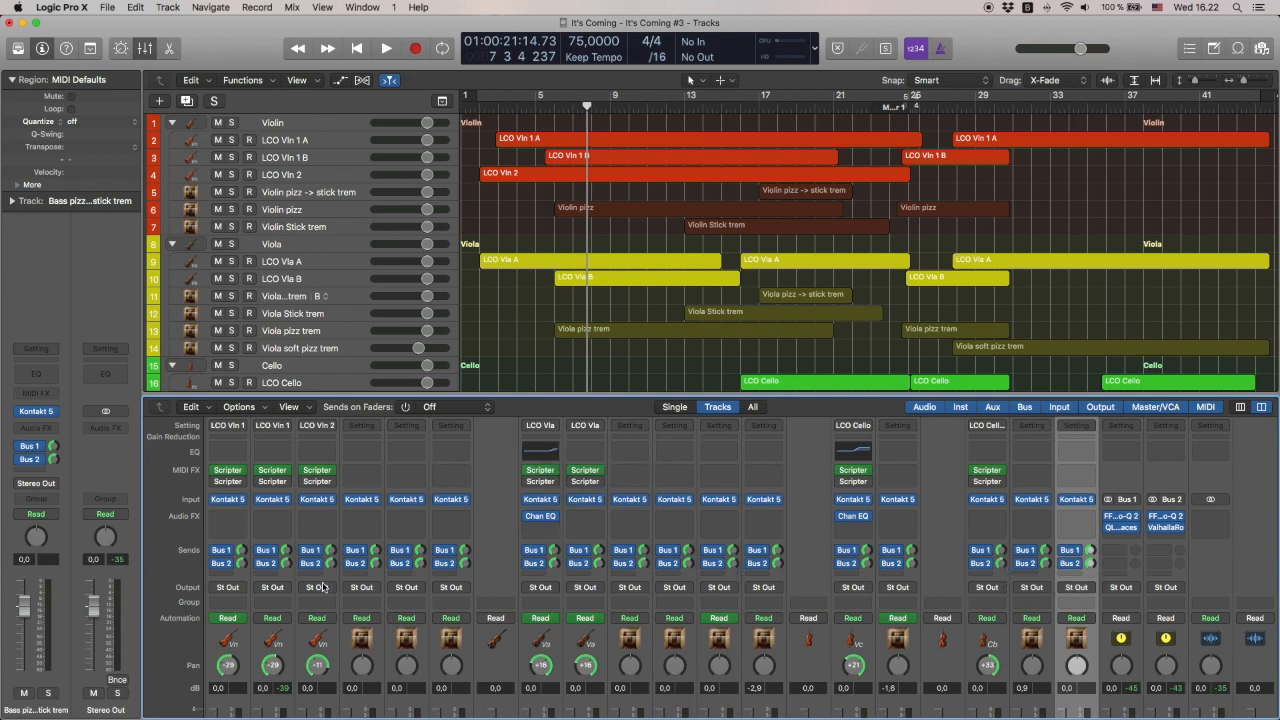
pyautogui.click(1123, 530)
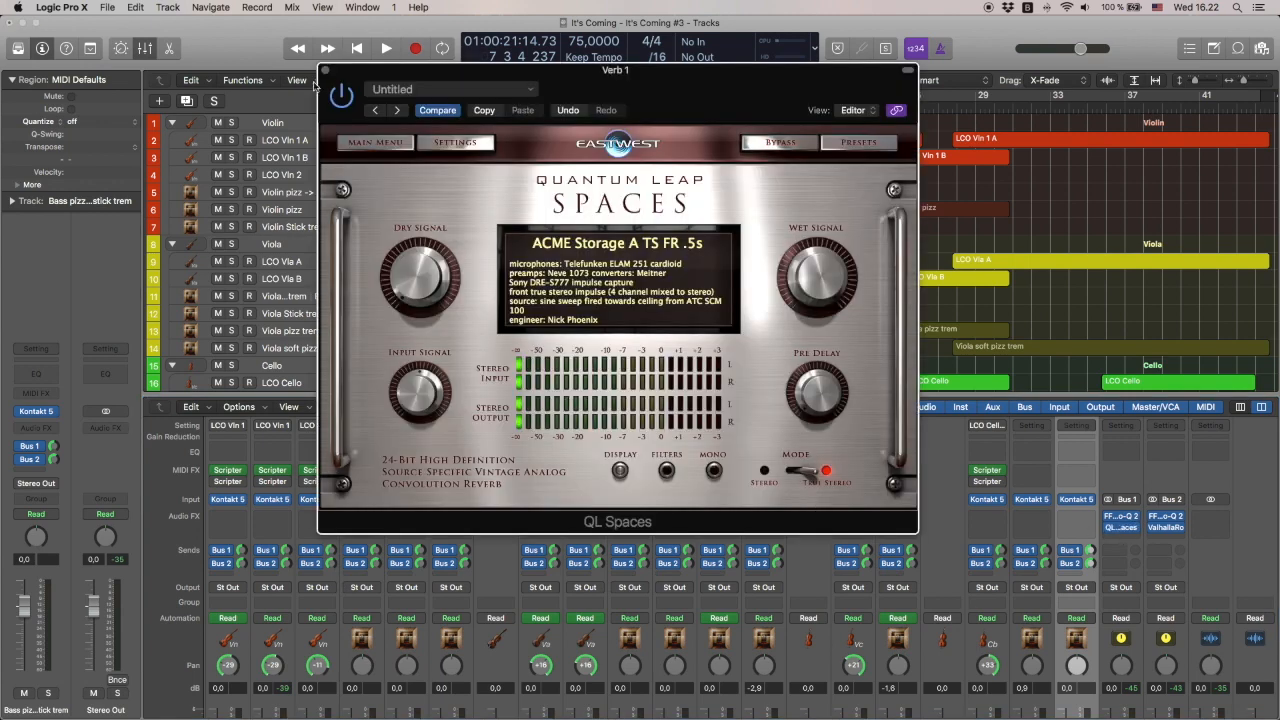
pyautogui.click(1167, 530)
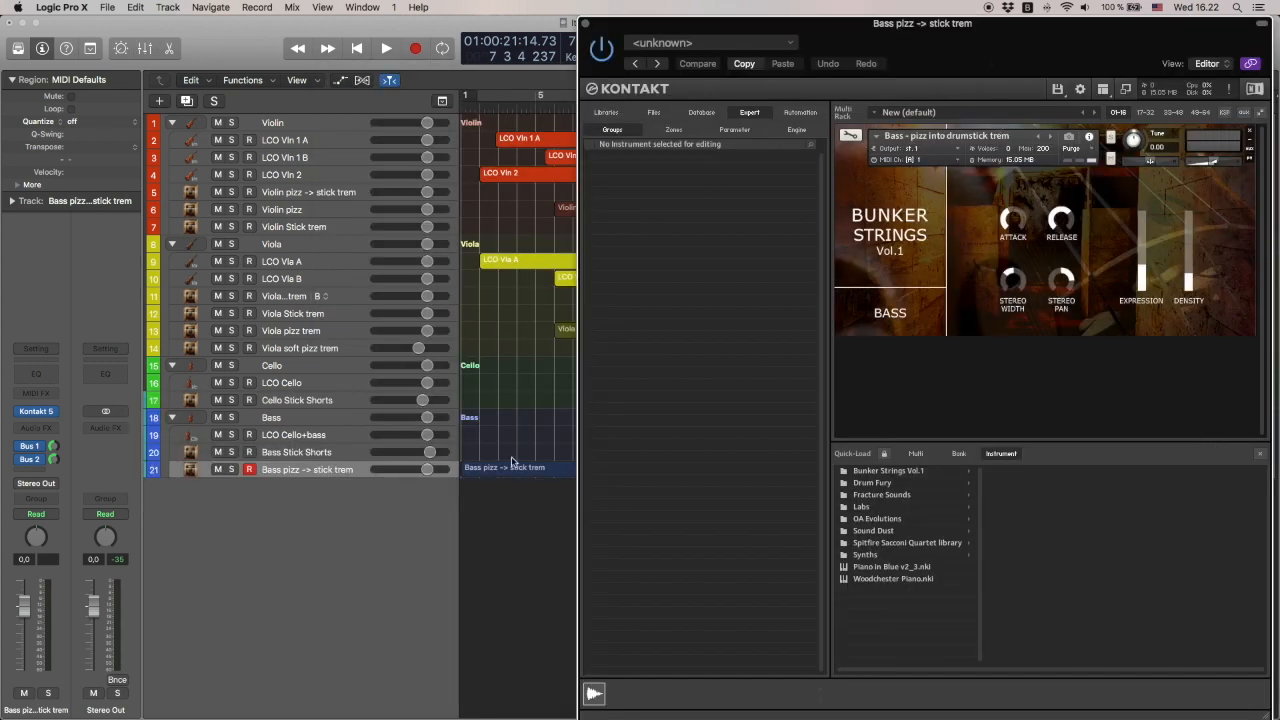
# Step: Audition the first Bass pizz -> stick trem region in solo
pyautogui.click(511, 471)
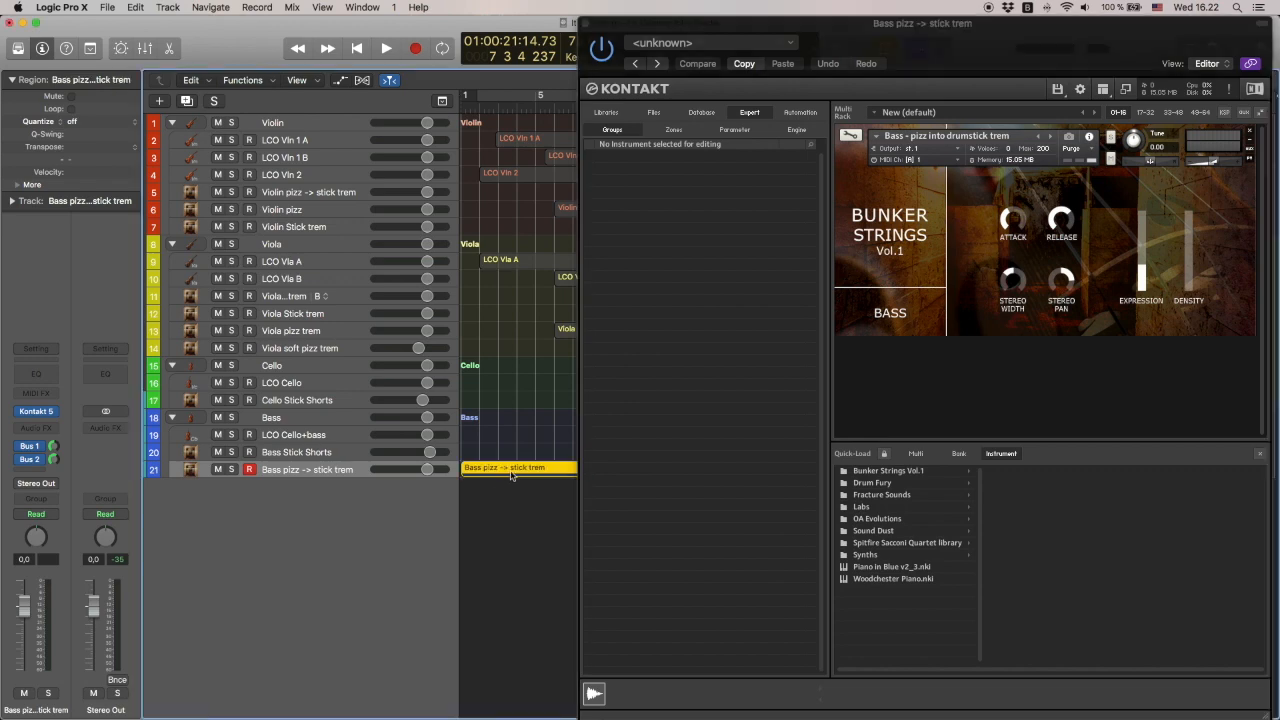
pyautogui.press('space')
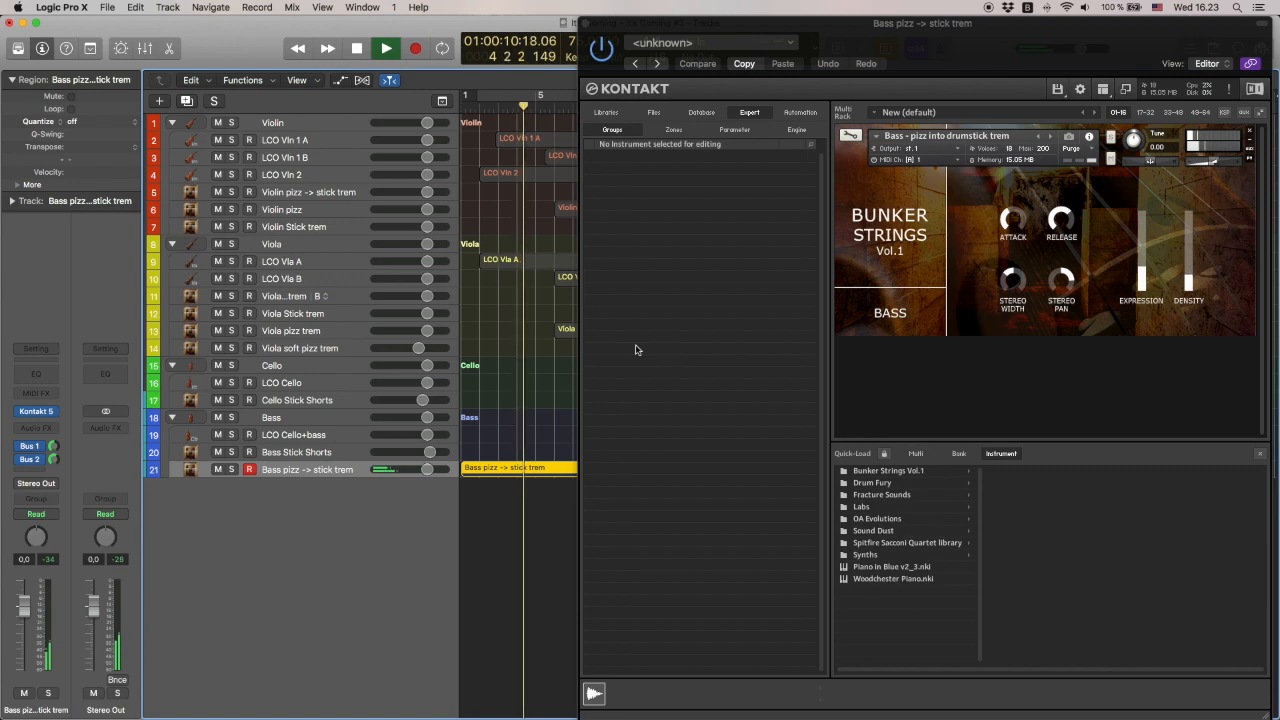
pyautogui.press('space')
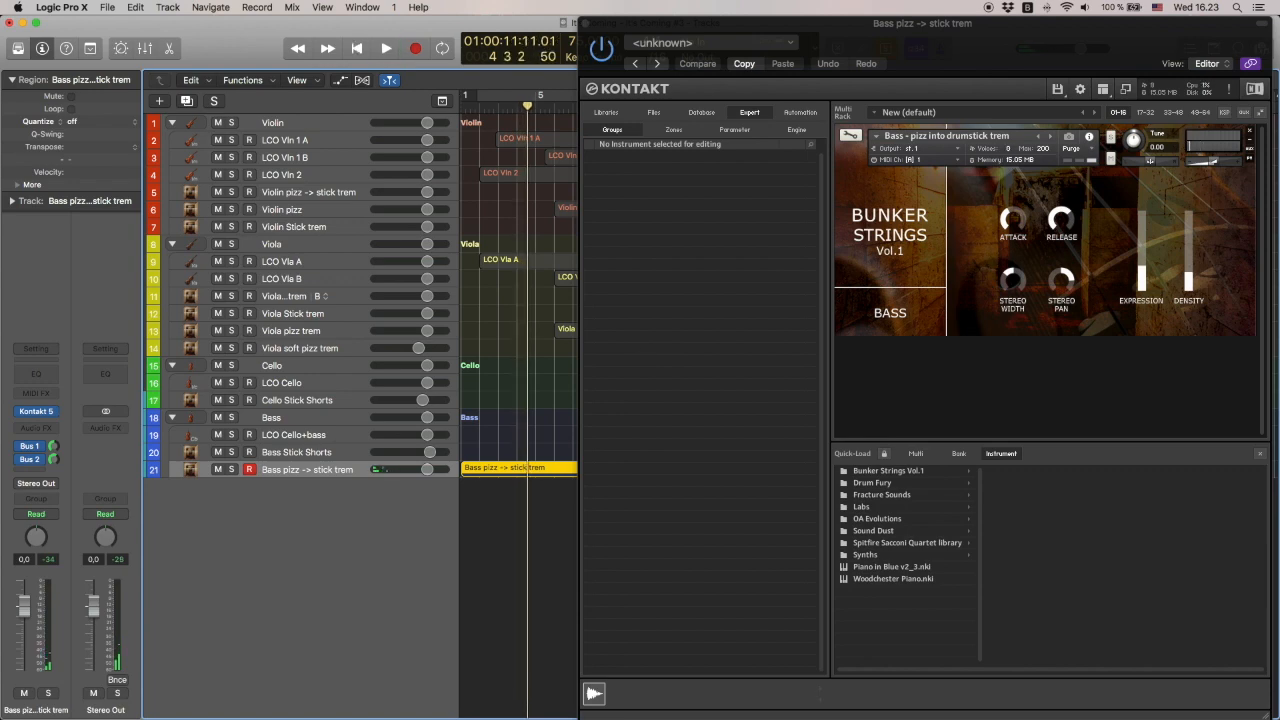
# Step: Audition the LCO Vln 1 A, LCO Vln 2, LCO Vla A and Bass pizz -> stick trem regions together in solo from bar 3
pyautogui.click(508, 138)
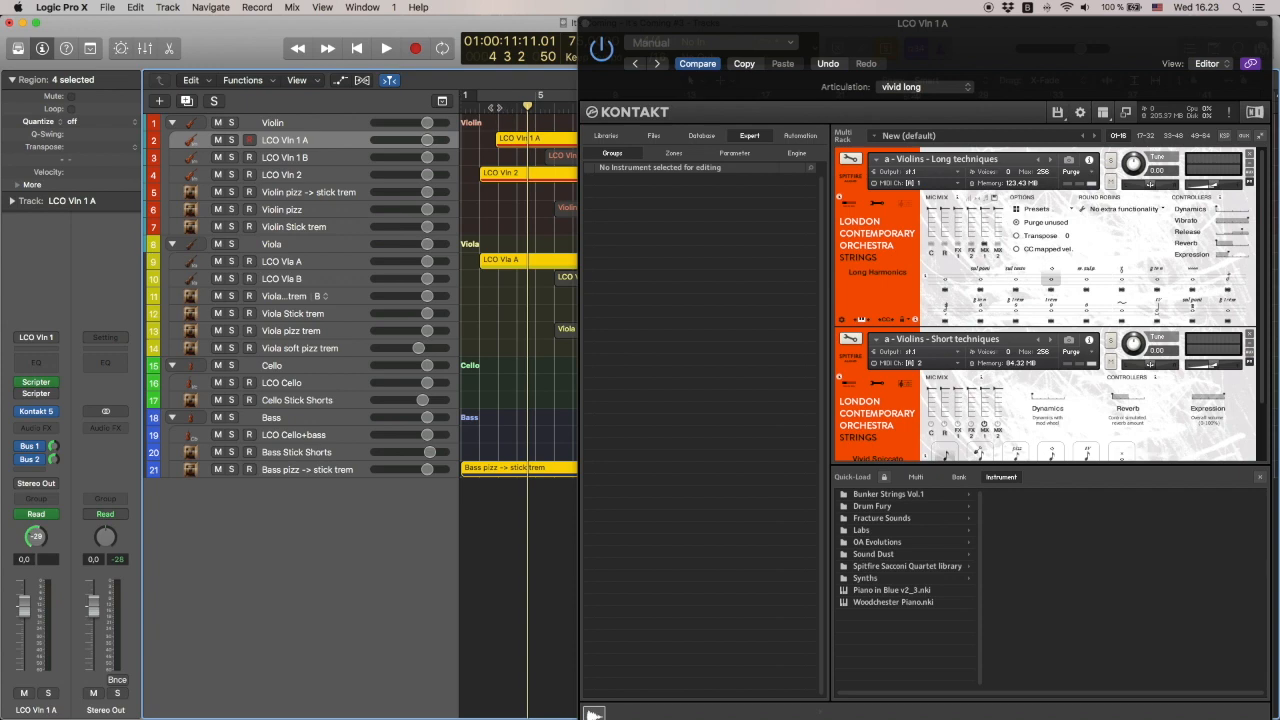
pyautogui.press(',')
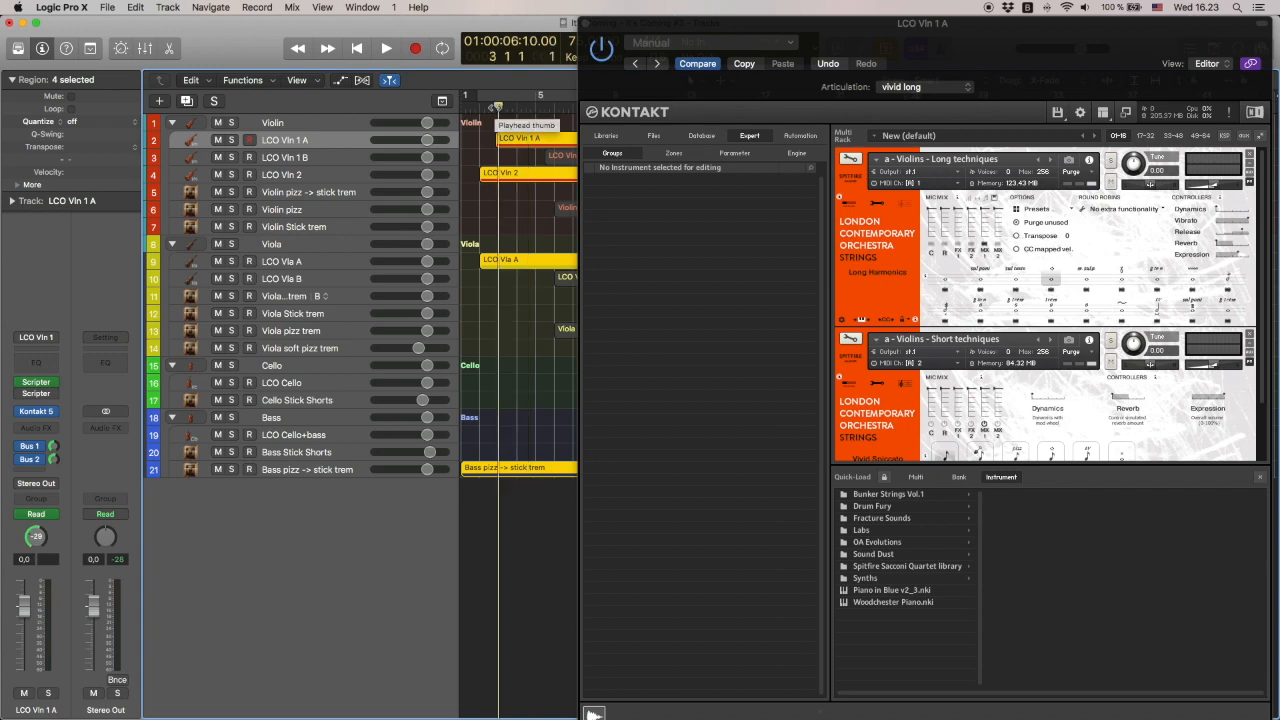
pyautogui.press('space')
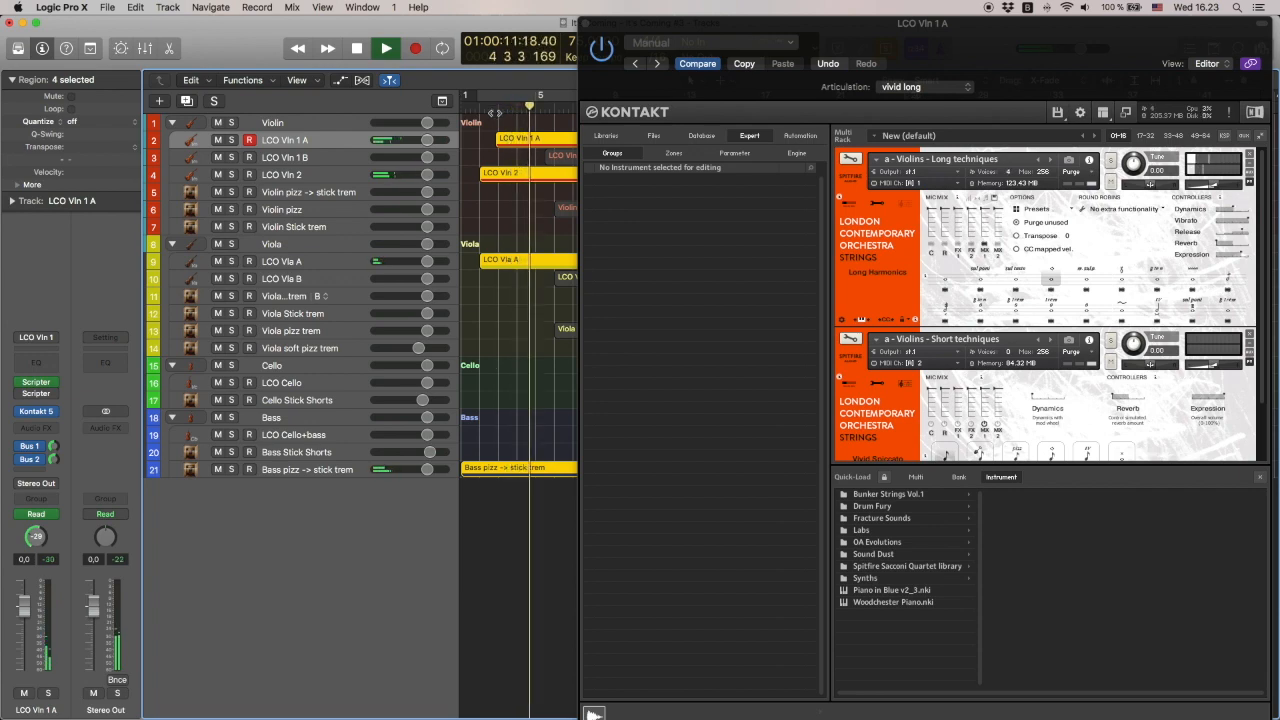
pyautogui.press('space')
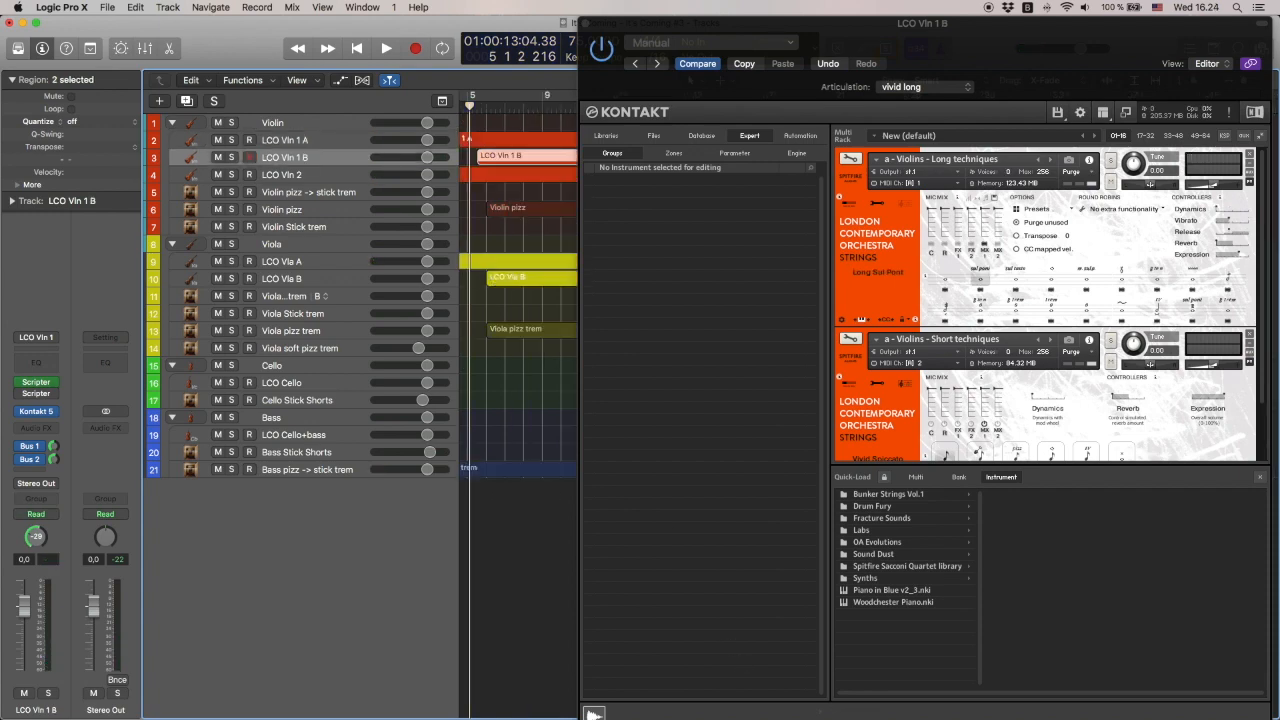
# Step: Play the full arrangement from bar 5 with solo off, close the LCO Vln 1 B instrument window and enlarge the track heights
pyautogui.click(531, 369)
pyautogui.press('space')
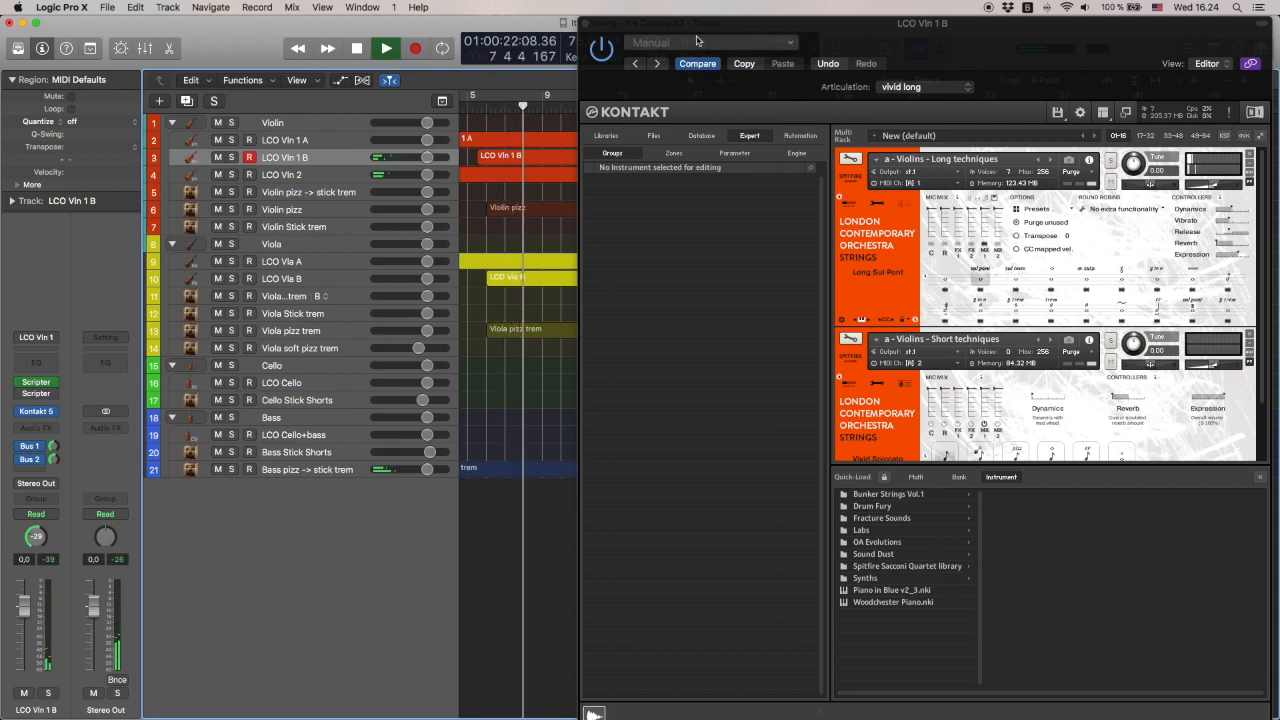
pyautogui.click(588, 24)
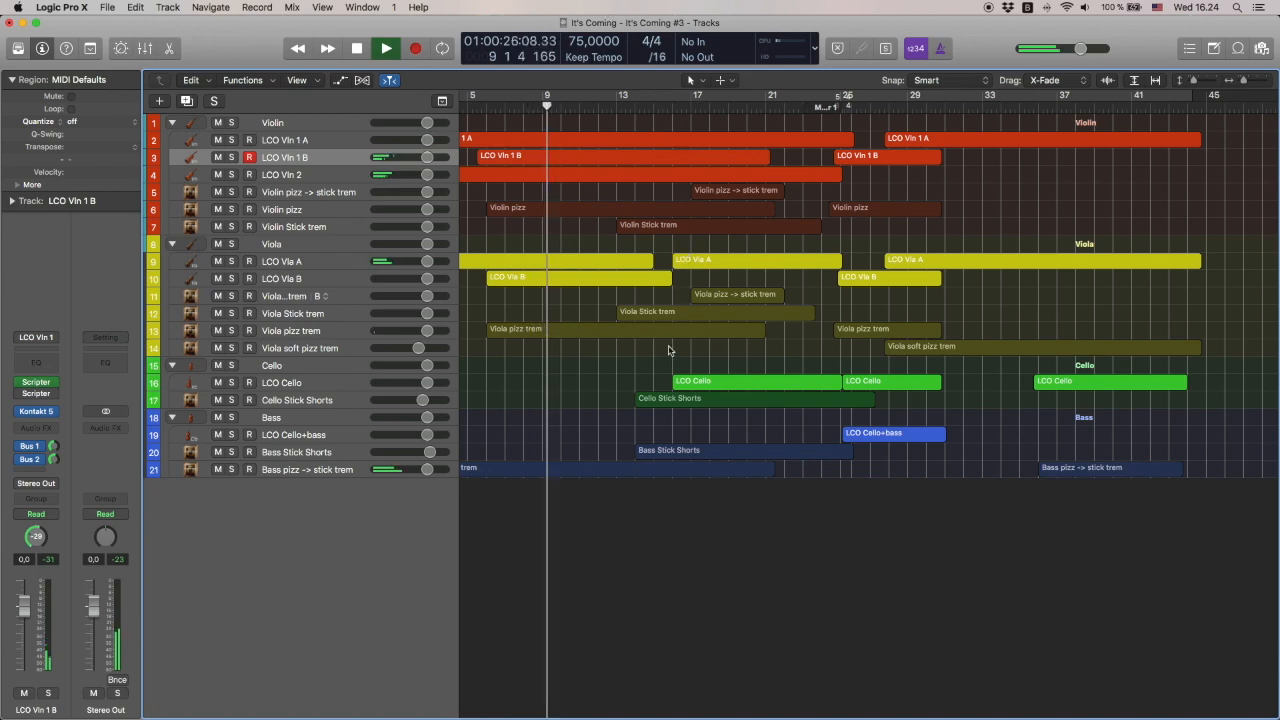
pyautogui.press('super+Down')
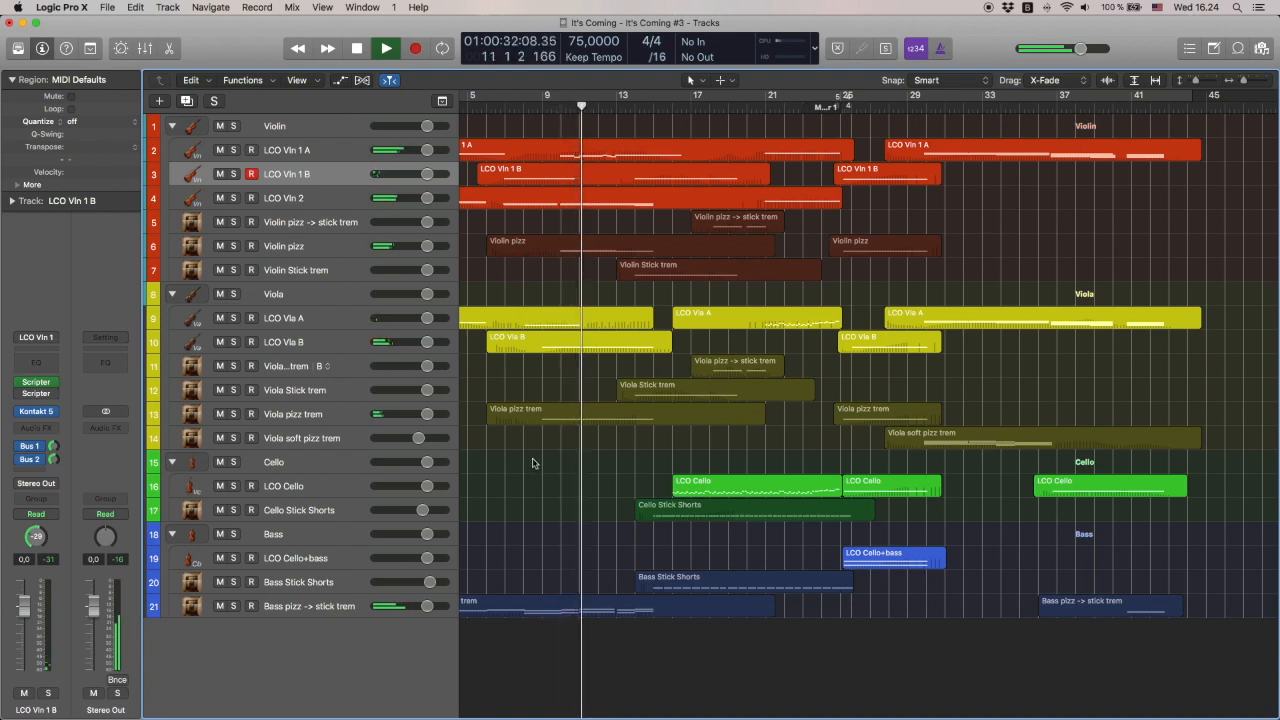
pyautogui.press('space')
# Step: Show the Viola pizz trem instrument and audition the Violin pizz, Viola pizz trem and Bass pizz -> stick trem regions in solo
pyautogui.click(344, 416)
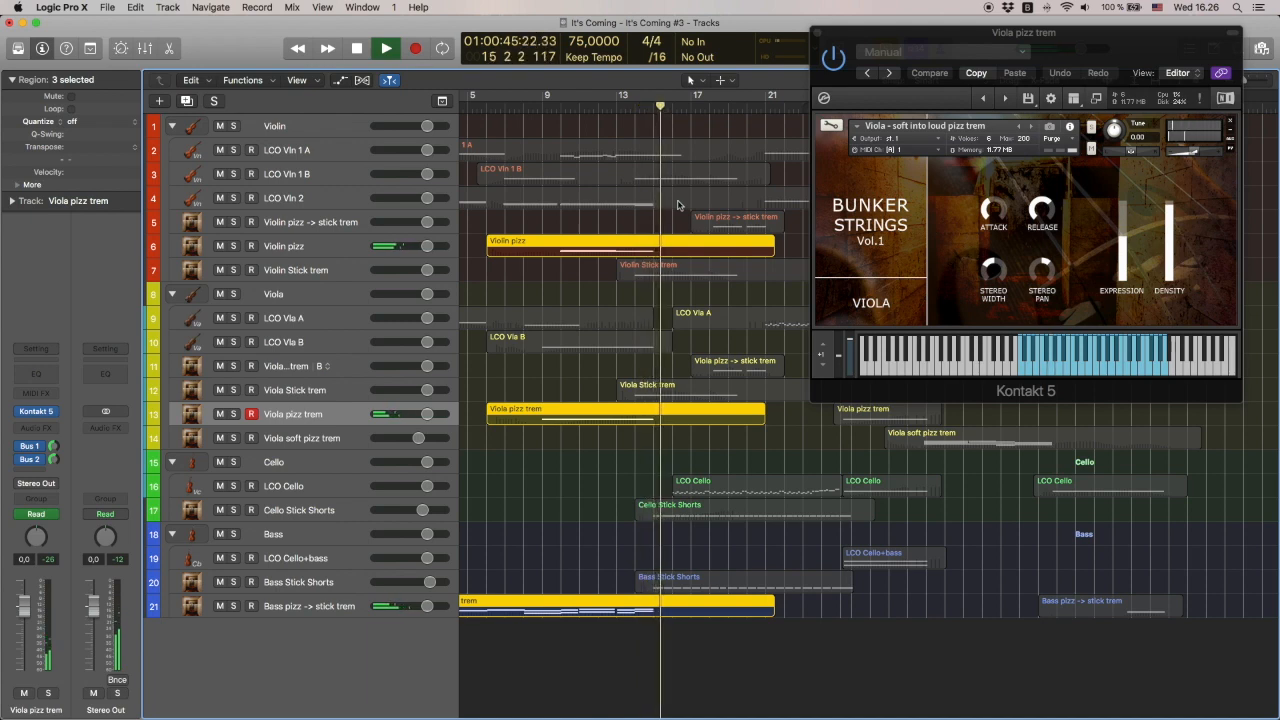
pyautogui.press('space')
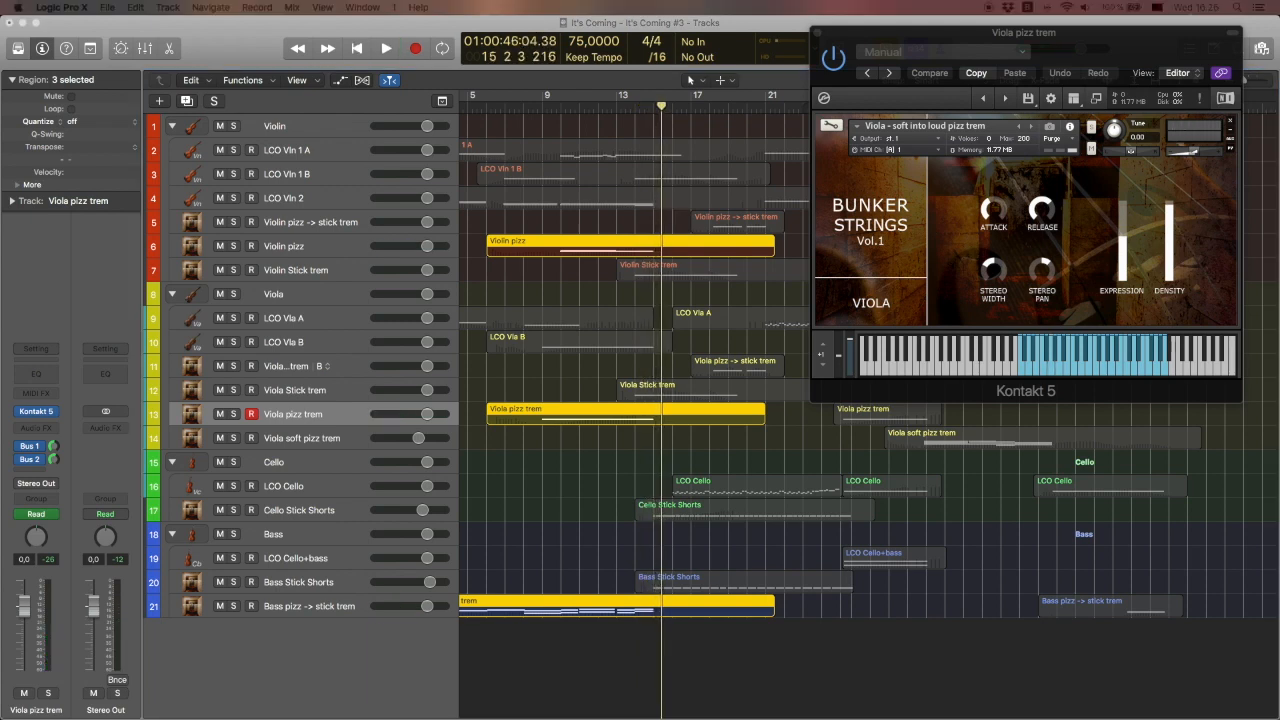
# Step: Clear the region selection and play the full arrangement from bar 9 with solo off
pyautogui.click(578, 481)
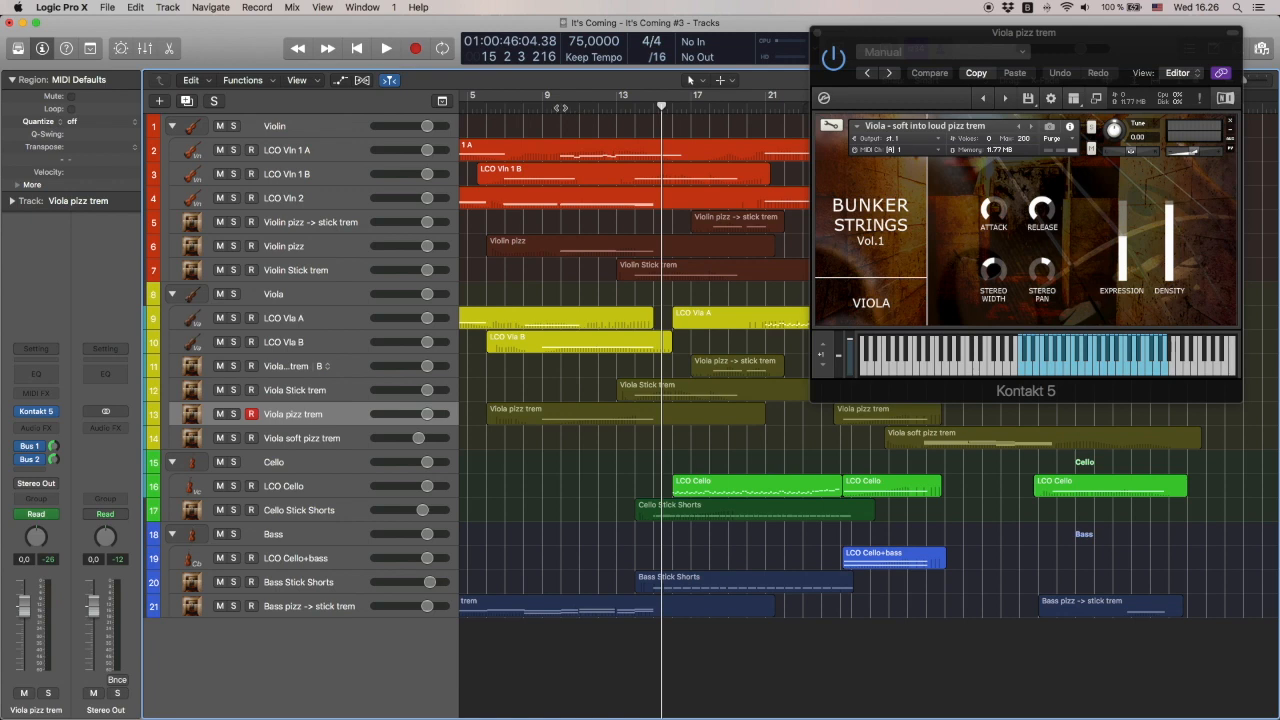
pyautogui.press('space')
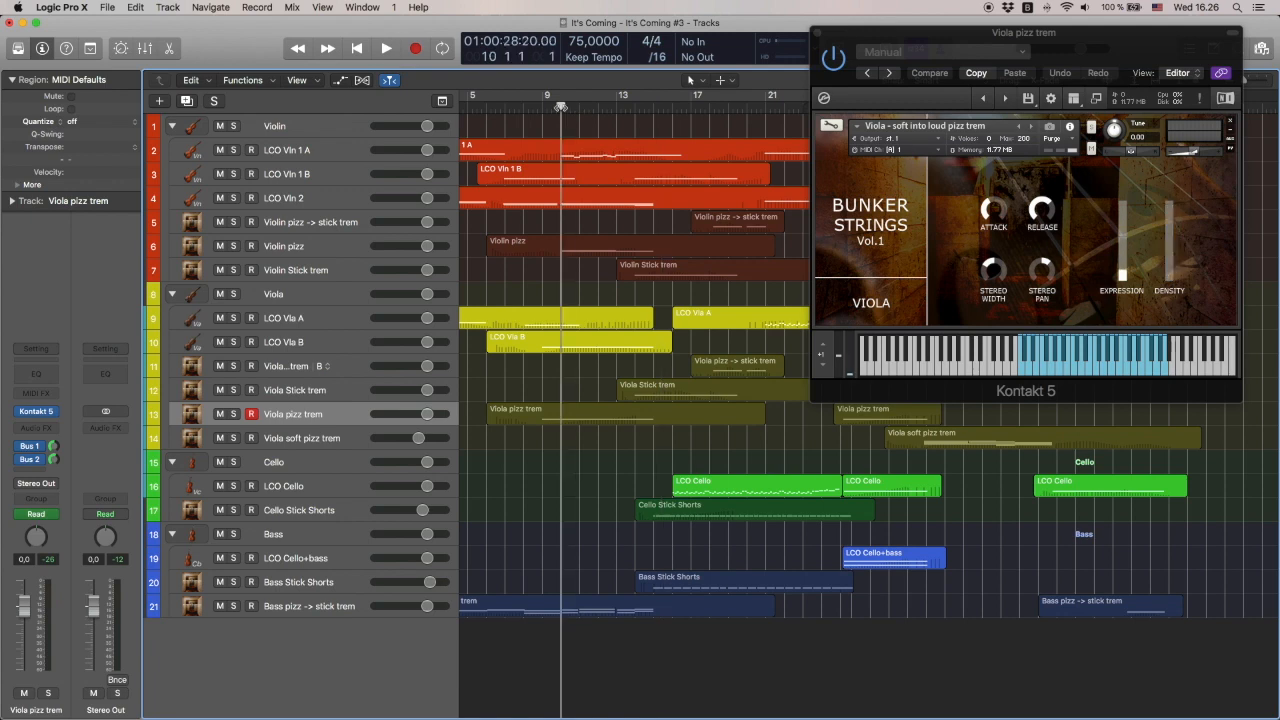
pyautogui.press(',')
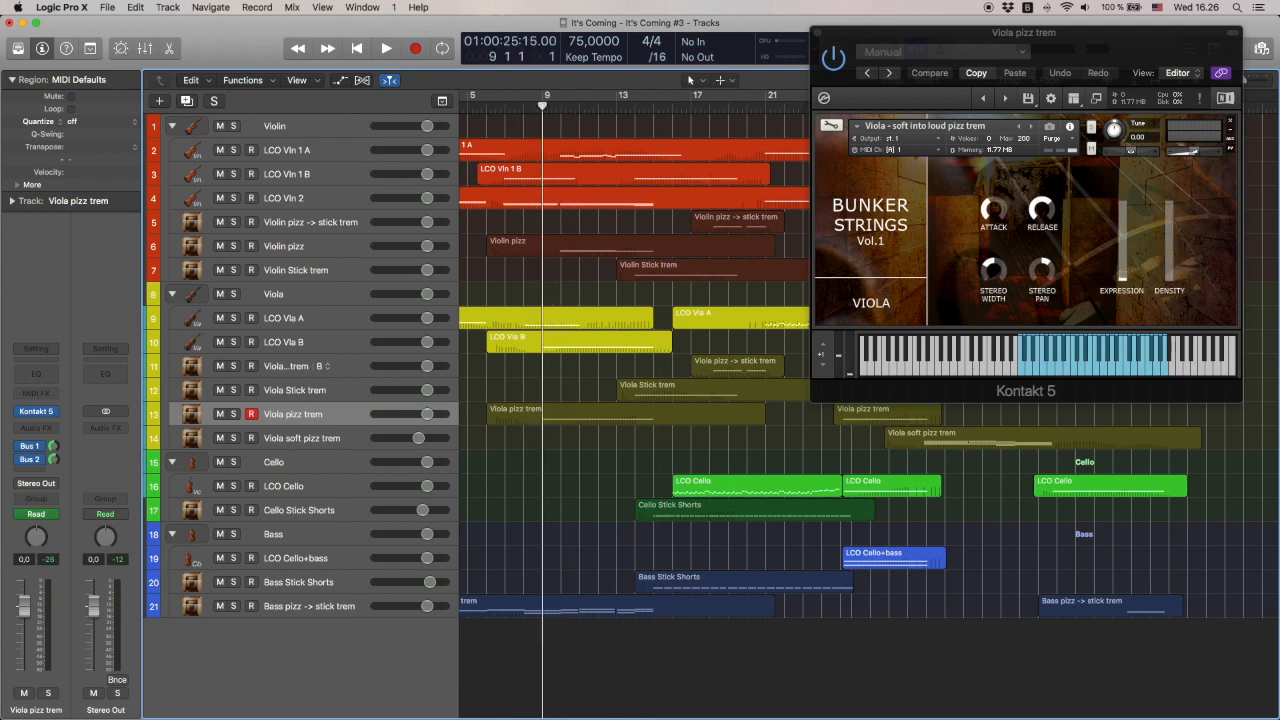
pyautogui.press('space')
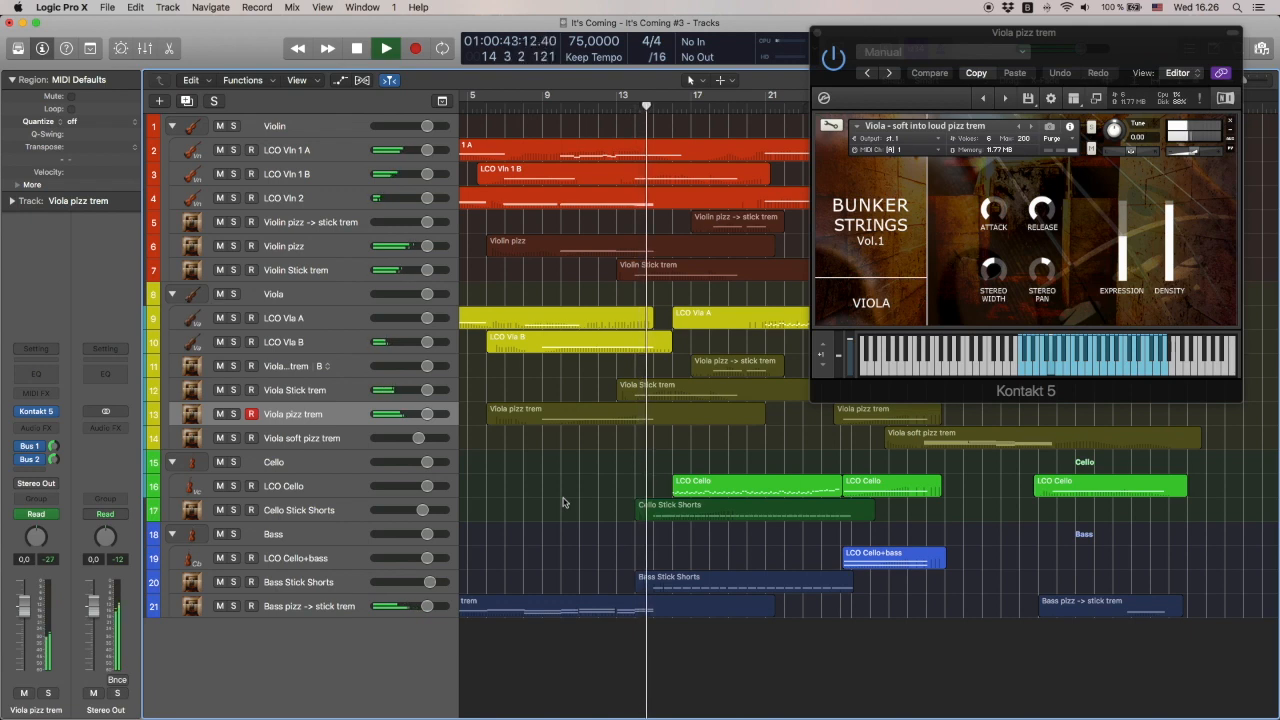
pyautogui.press('space')
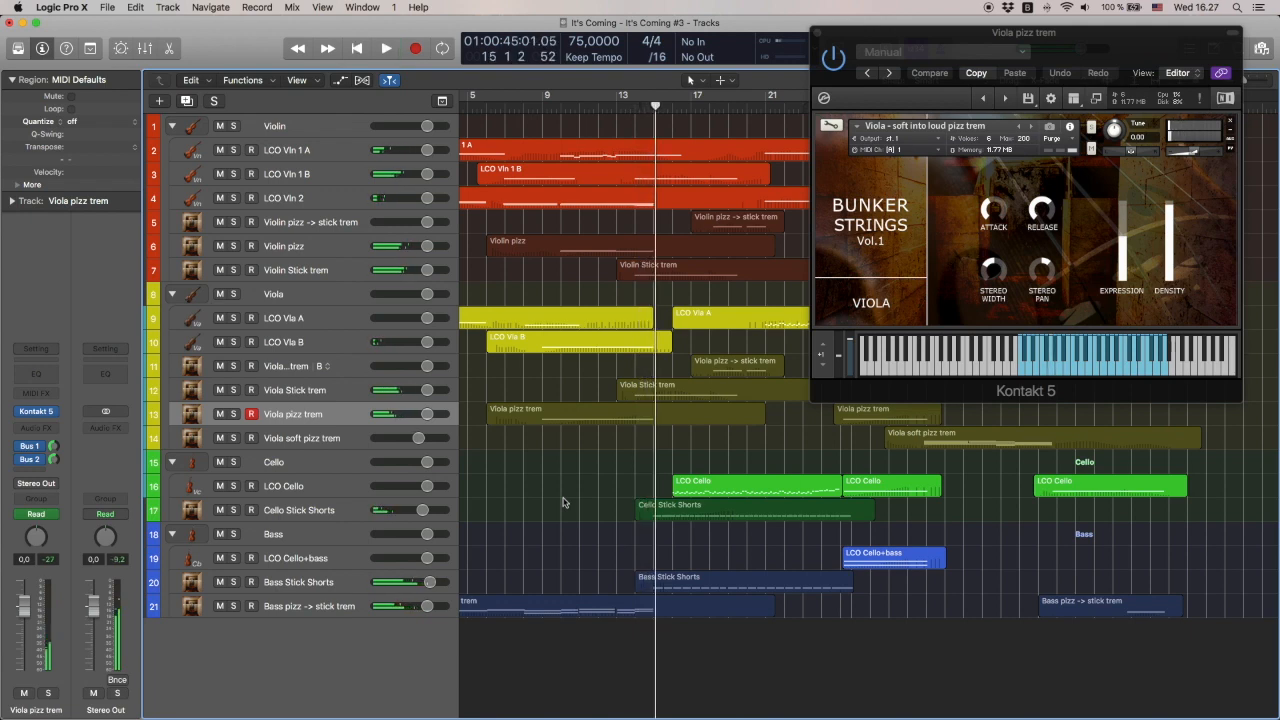
# Step: Show the Bass Stick Shorts instrument and audition its region in solo from bar 15
pyautogui.click(347, 585)
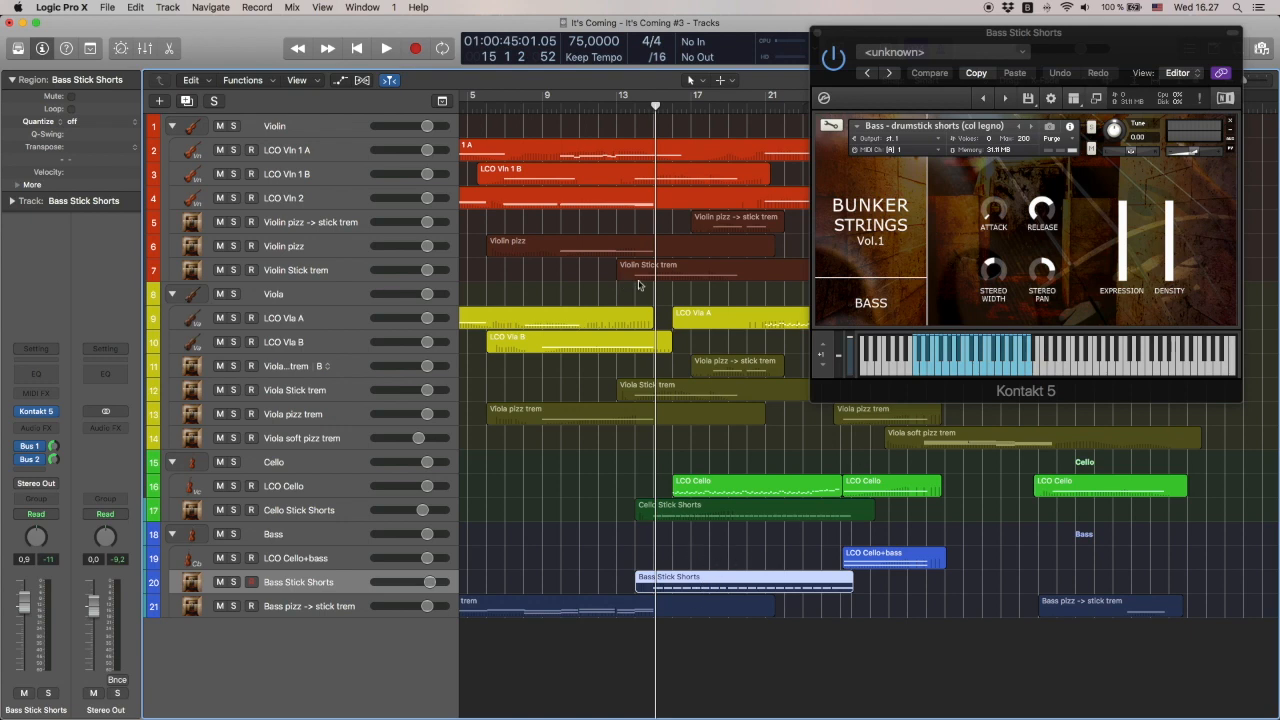
pyautogui.press('space')
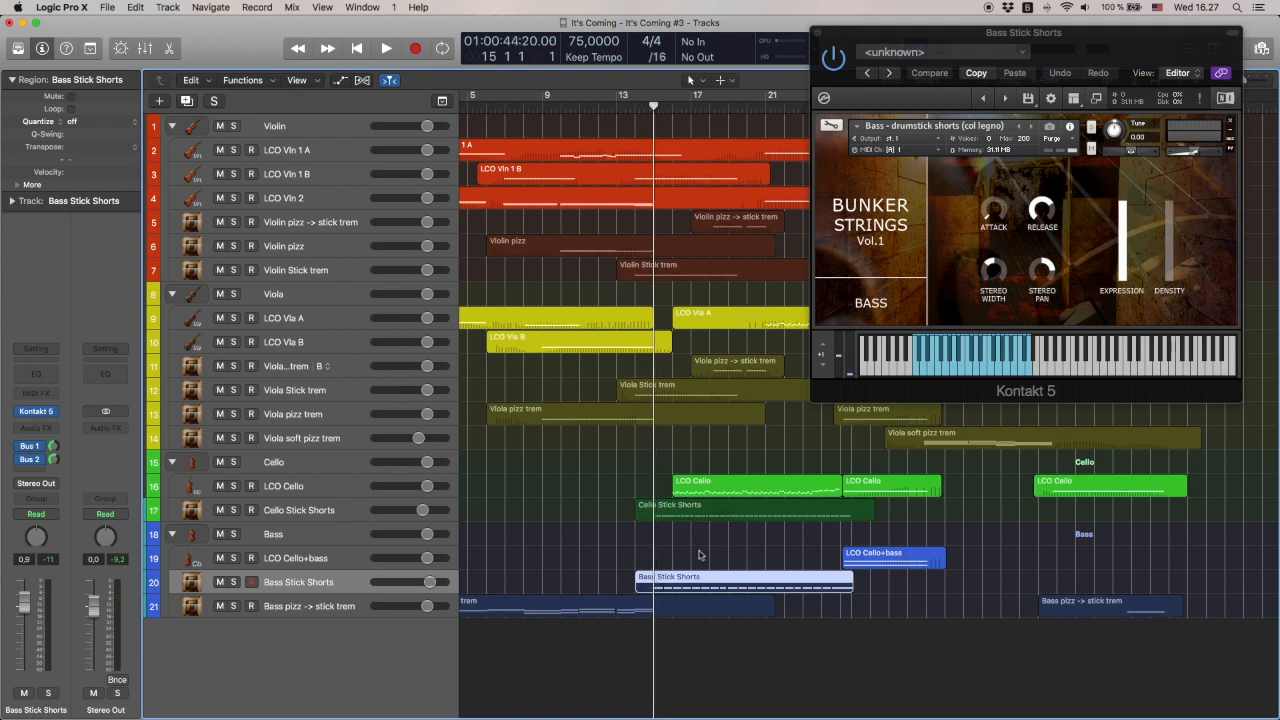
pyautogui.hotkey('ctrl', 's')
pyautogui.press('space')
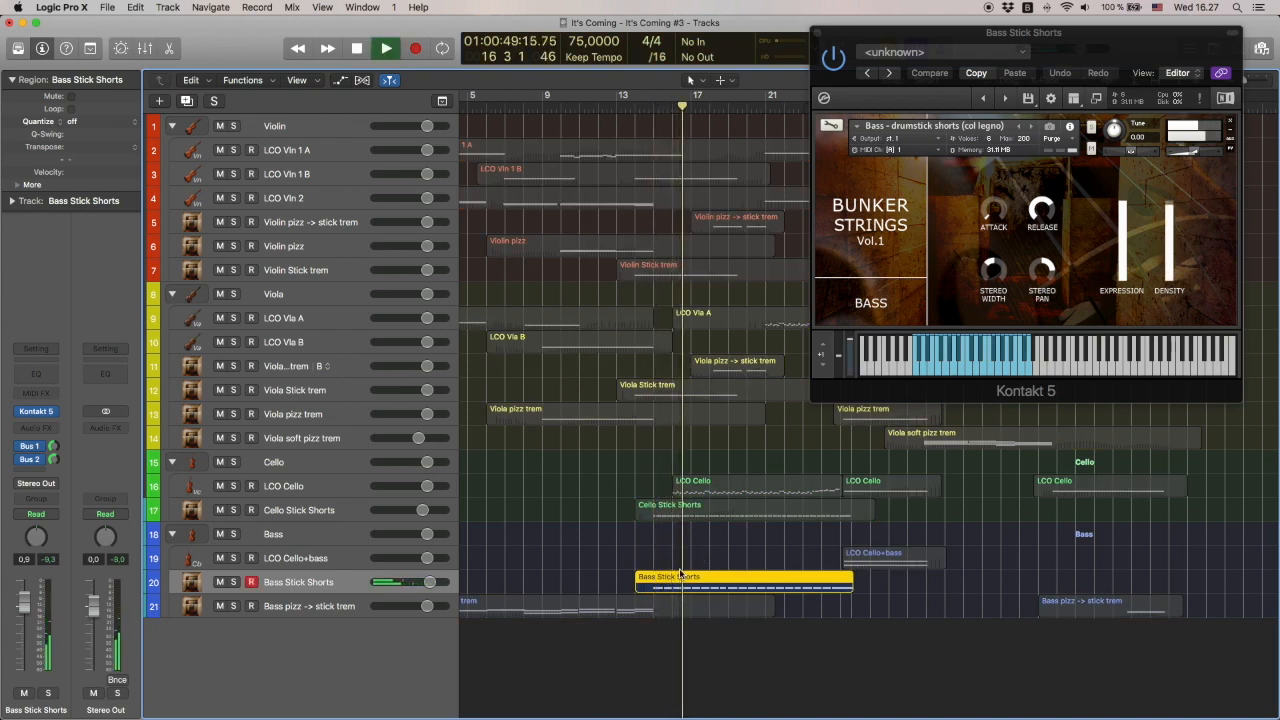
pyautogui.press('space')
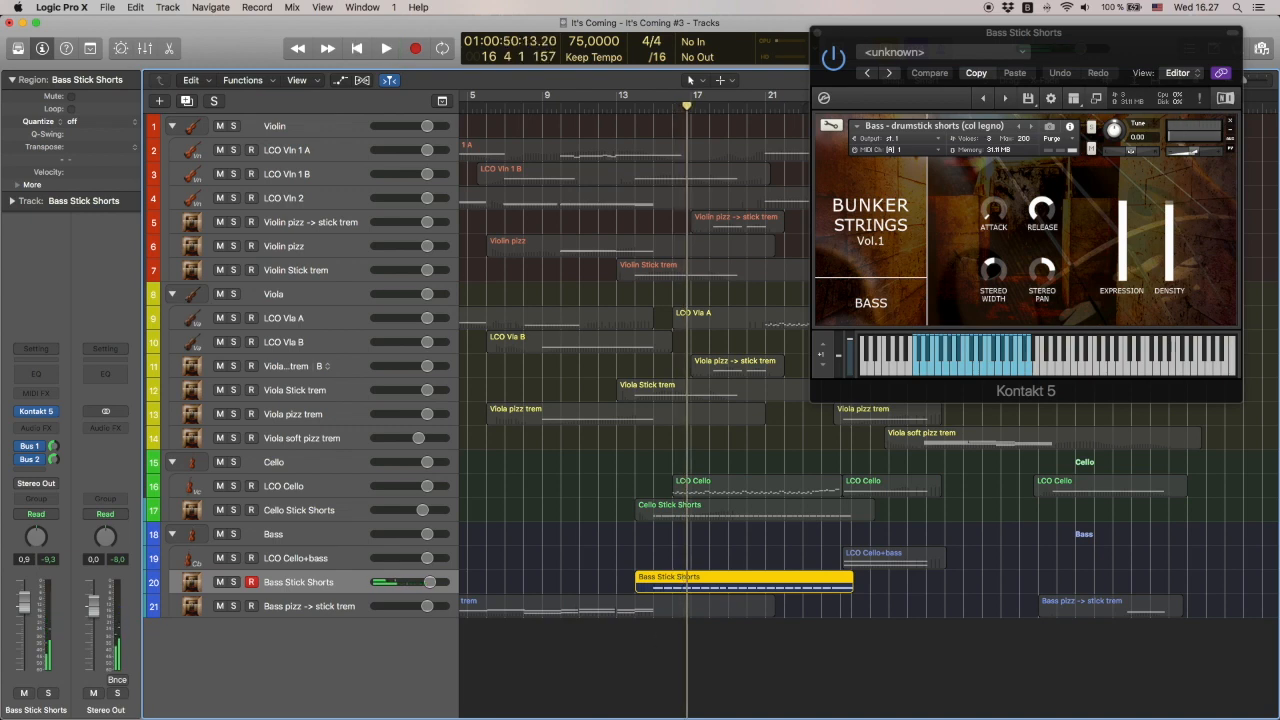
# Step: Add the Cello Stick Shorts region to the solo selection, show its instrument and audition it together with the Bass Stick Shorts
pyautogui.keyDown('shift'); pyautogui.click(690, 511); pyautogui.keyUp('shift')
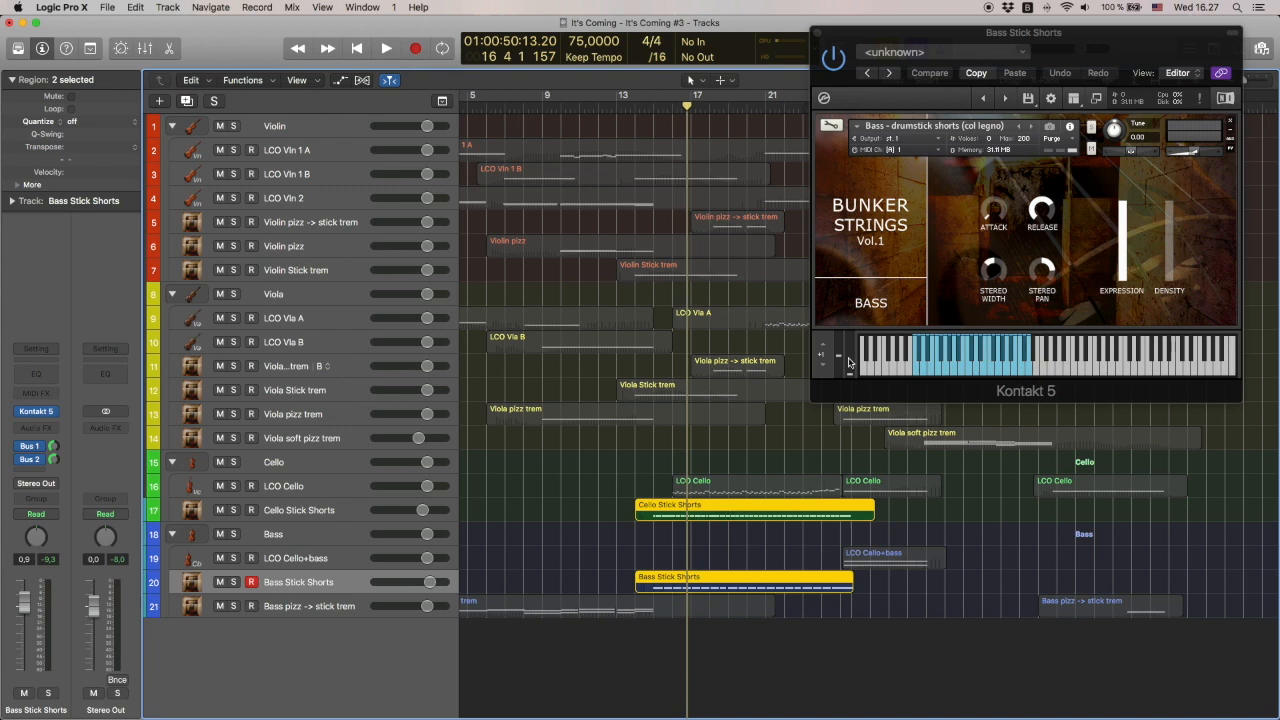
pyautogui.click(345, 514)
pyautogui.press('space')
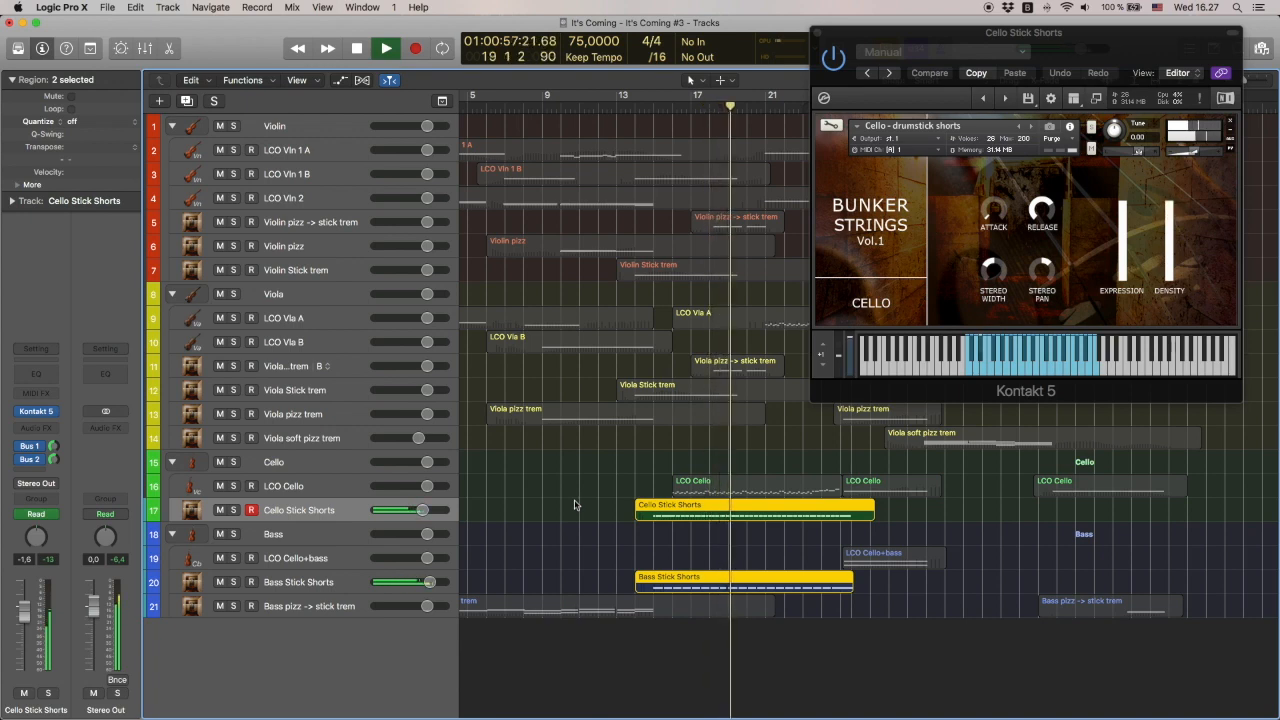
pyautogui.press('space')
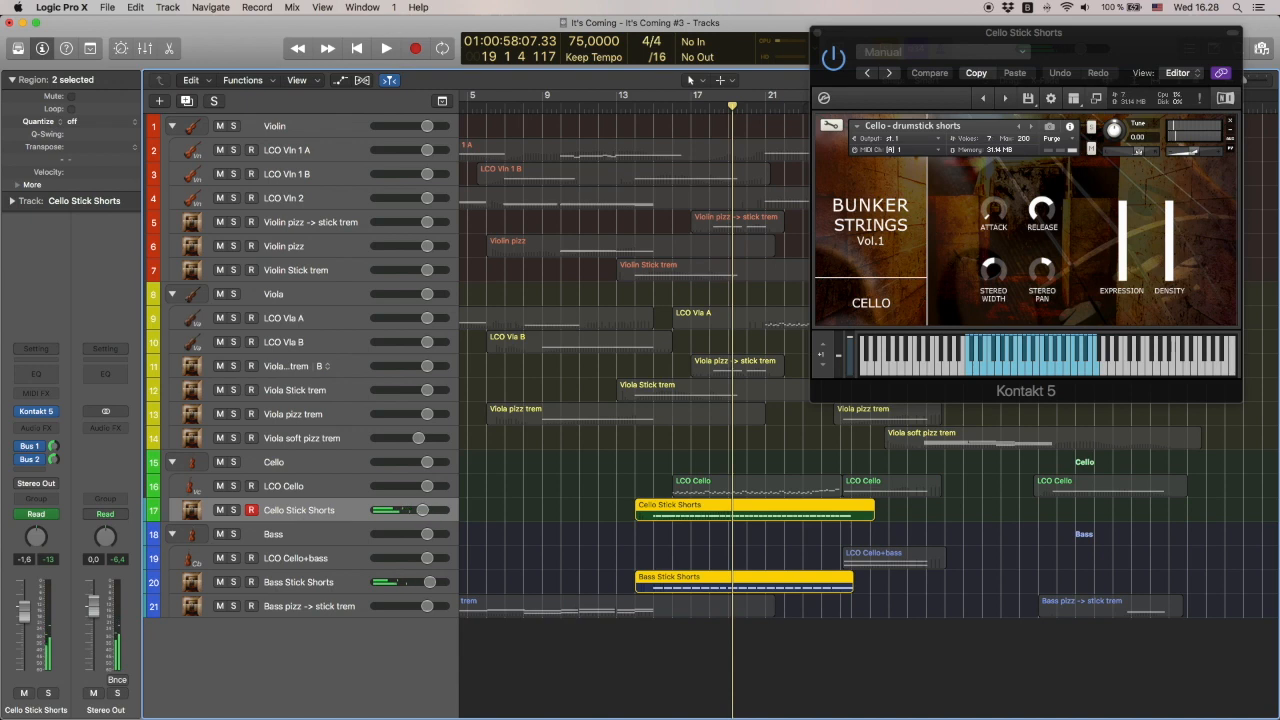
# Step: Check the LCO Cello instrument, and audition the LCO Vla A, LCO Cello, Cello Stick Shorts and Bass Stick Shorts regions in solo from bar 16
pyautogui.click(446, 480)
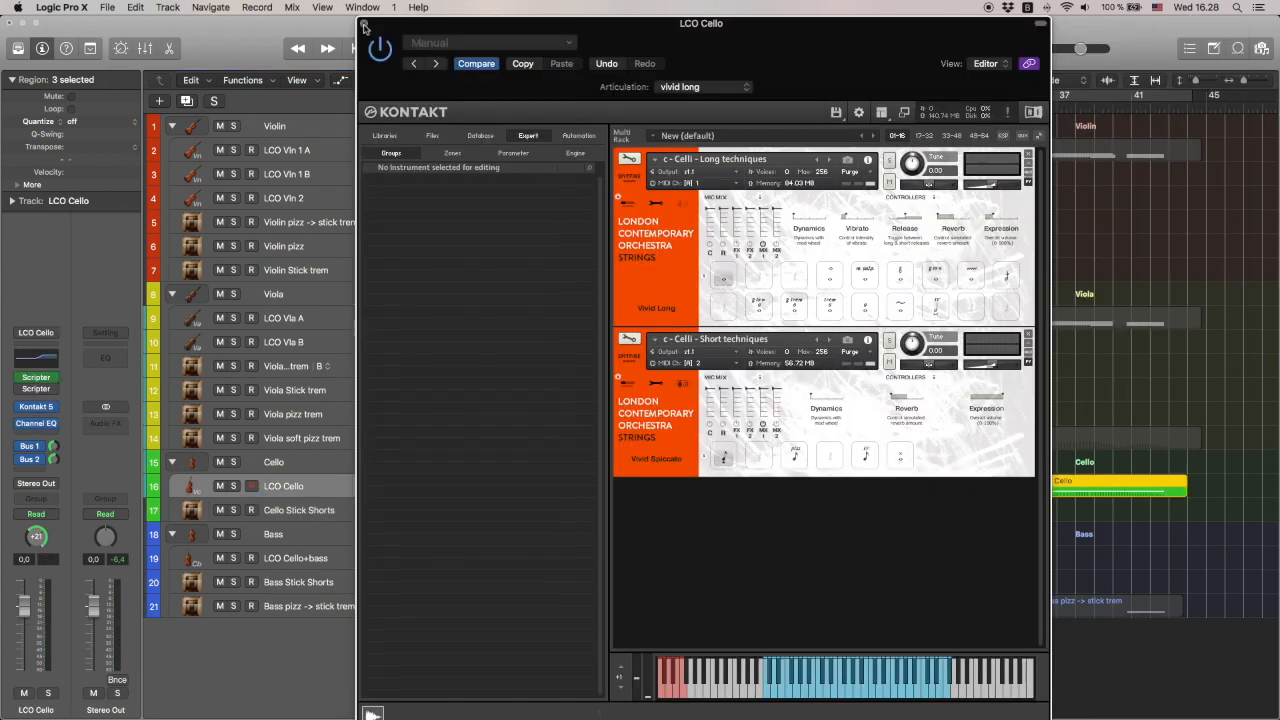
pyautogui.click(364, 24)
pyautogui.keyDown('shift'); pyautogui.click(797, 326); pyautogui.keyUp('shift')
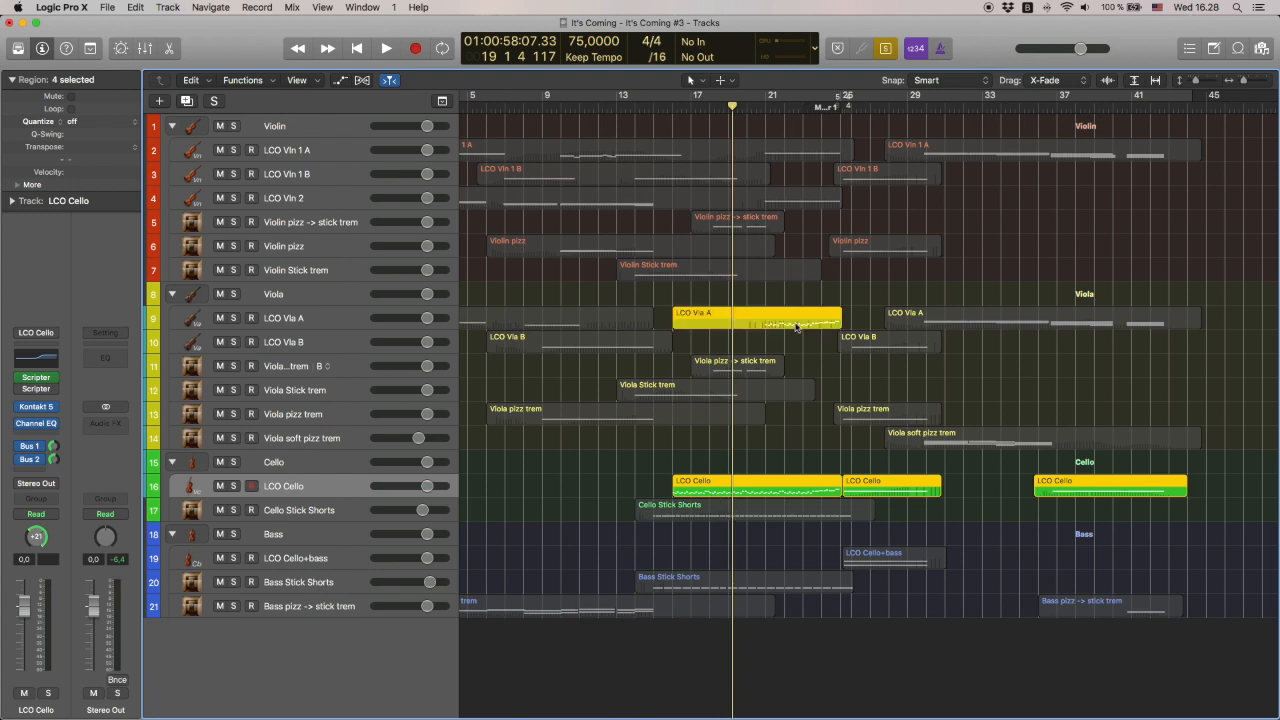
pyautogui.keyDown('shift'); pyautogui.click(744, 517); pyautogui.keyUp('shift')
pyautogui.keyDown('shift'); pyautogui.click(746, 584); pyautogui.keyUp('shift')
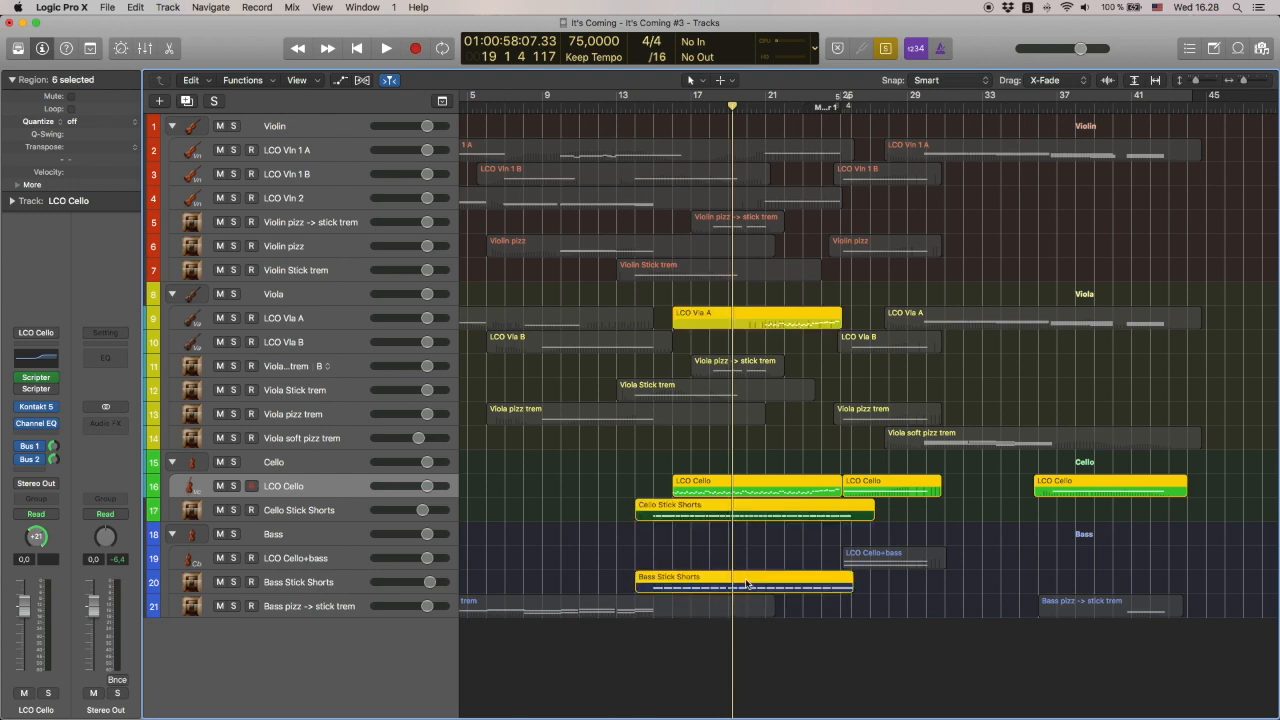
pyautogui.press('space')
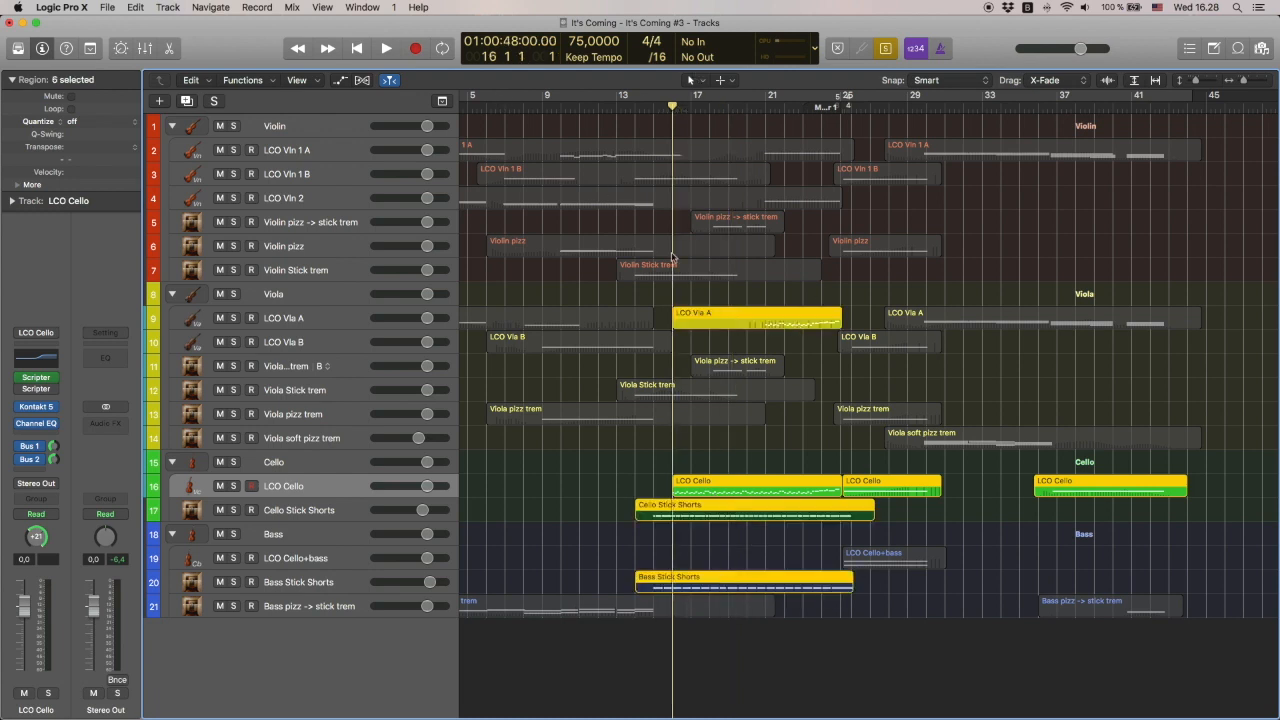
pyautogui.press('space')
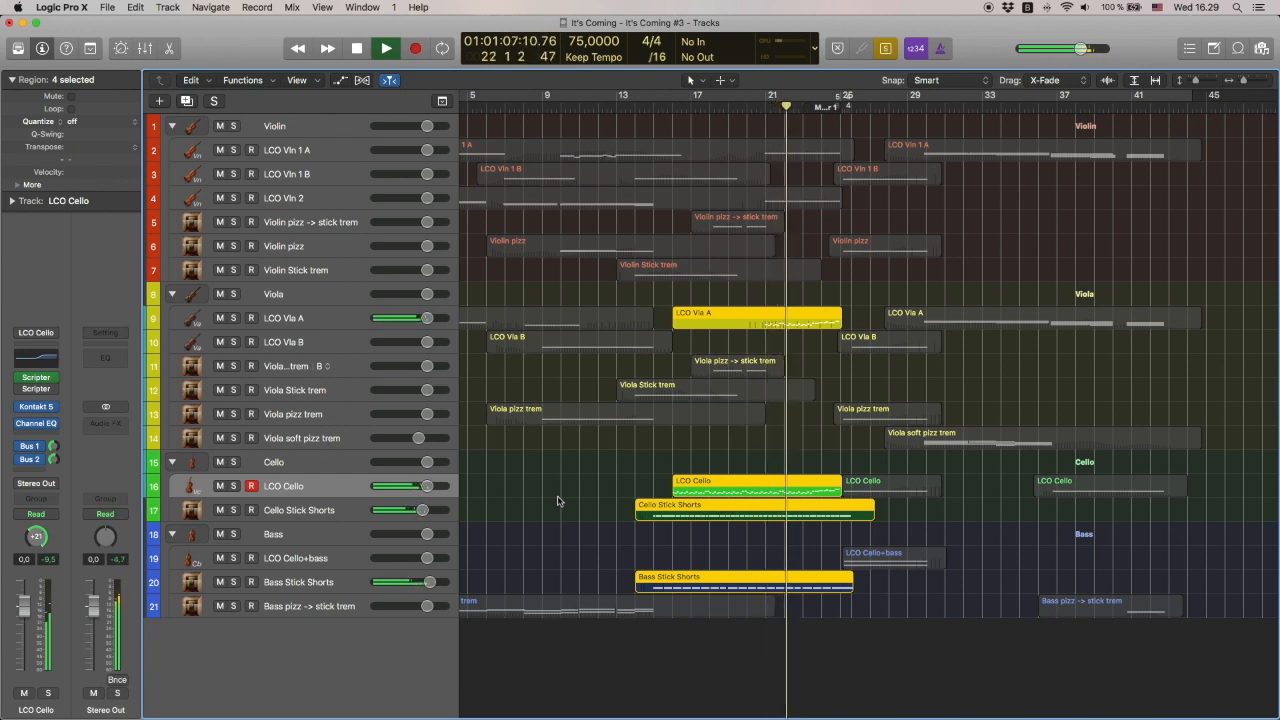
pyautogui.press('space')
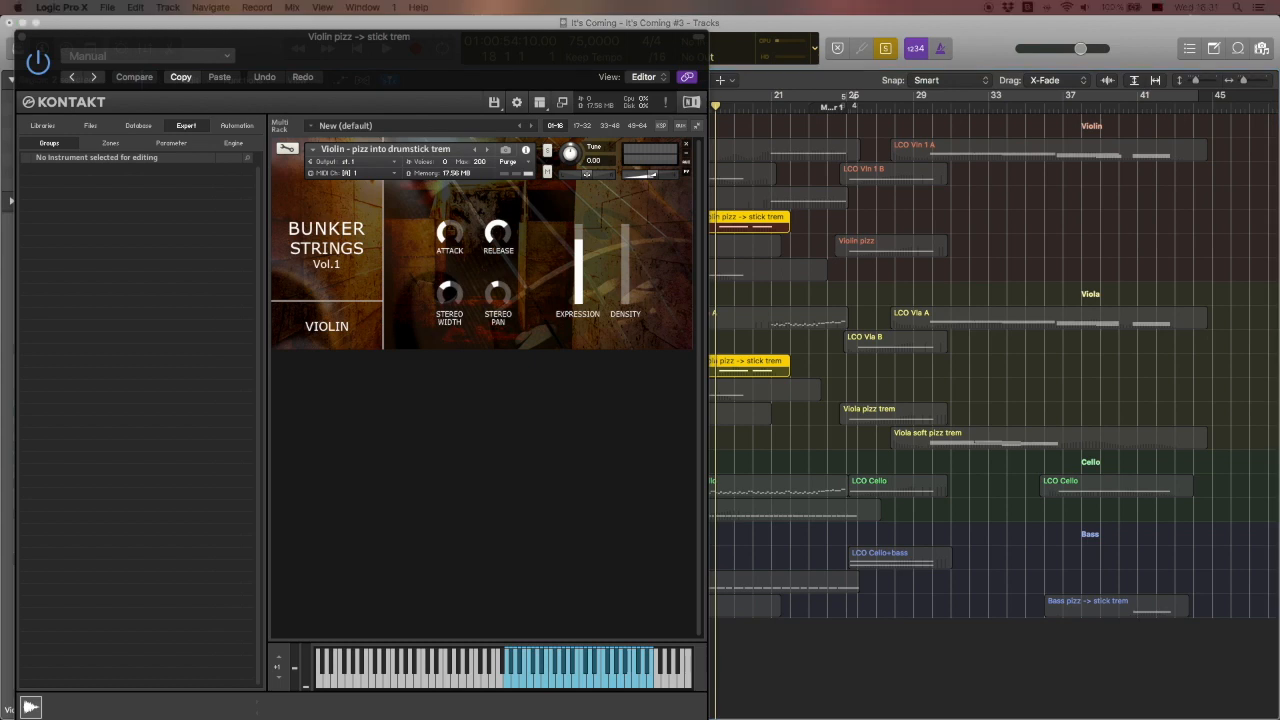
# Step: Audition the violin and viola pizz -> stick trem regions in solo from bar 18, and hide the instrument window
pyautogui.press('space')
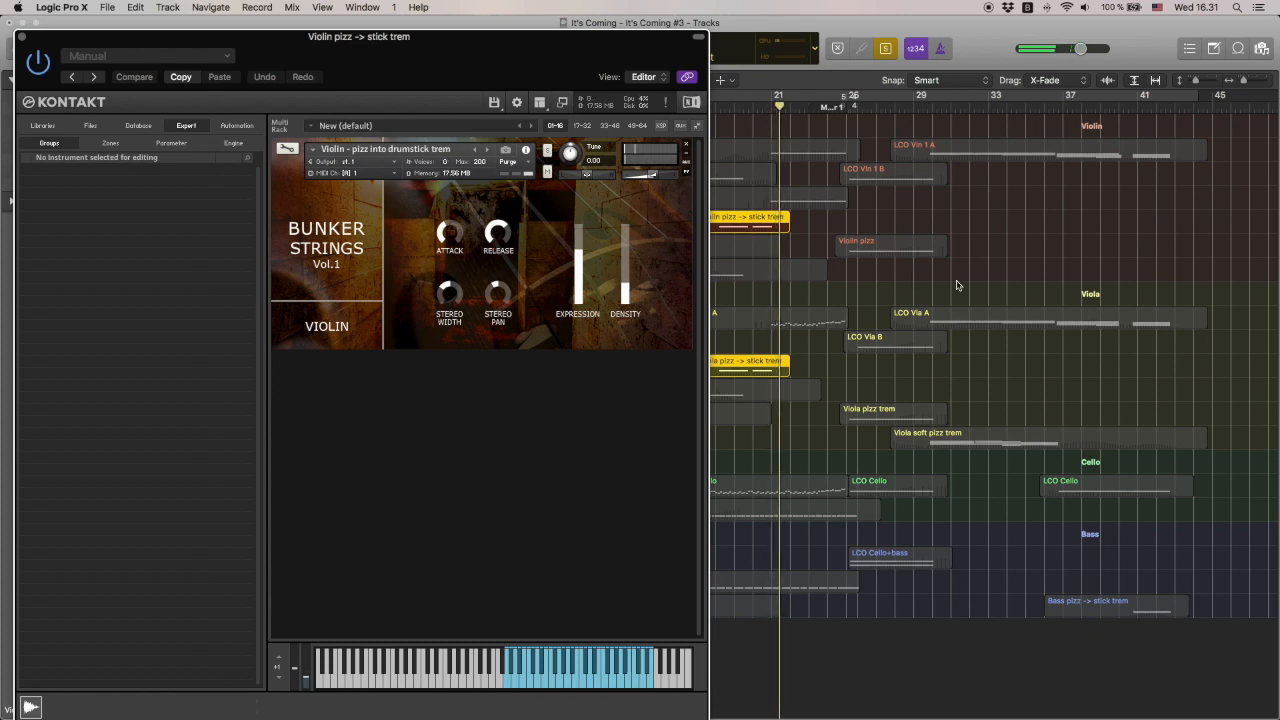
pyautogui.press('space')
pyautogui.press('v')
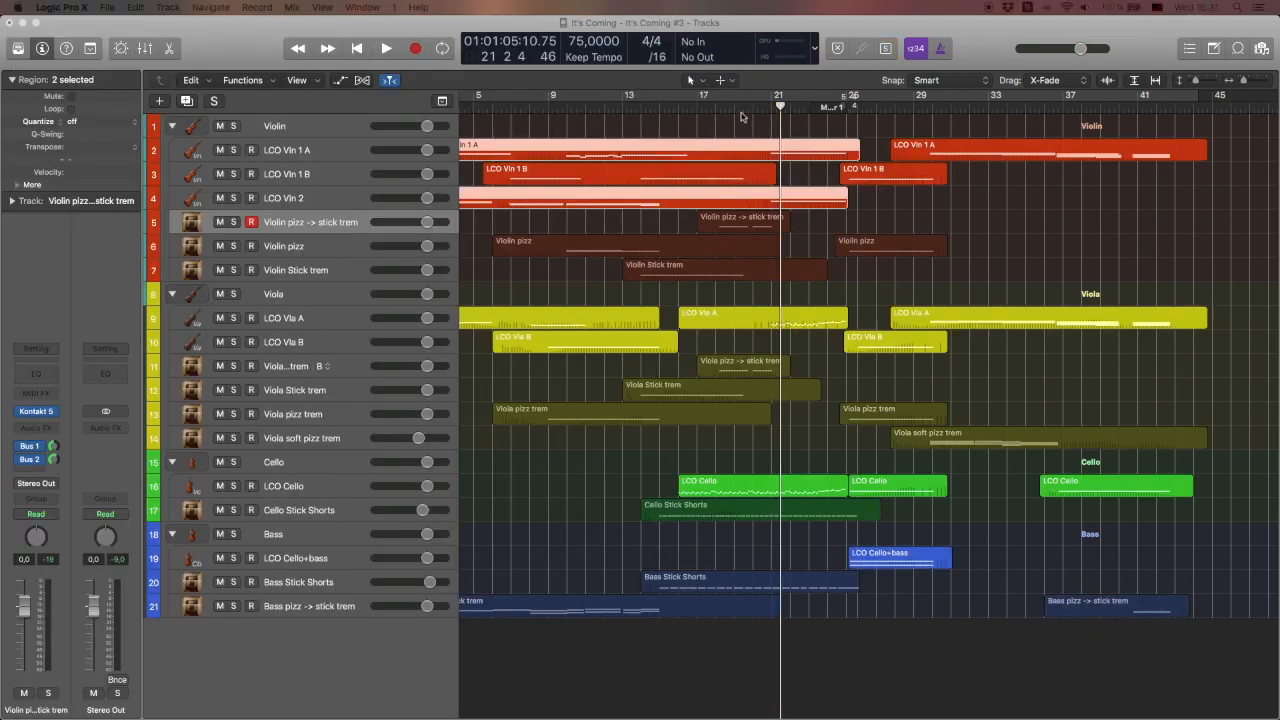
# Step: Clear the region selection and play the full arrangement from bar 16
pyautogui.click(679, 110)
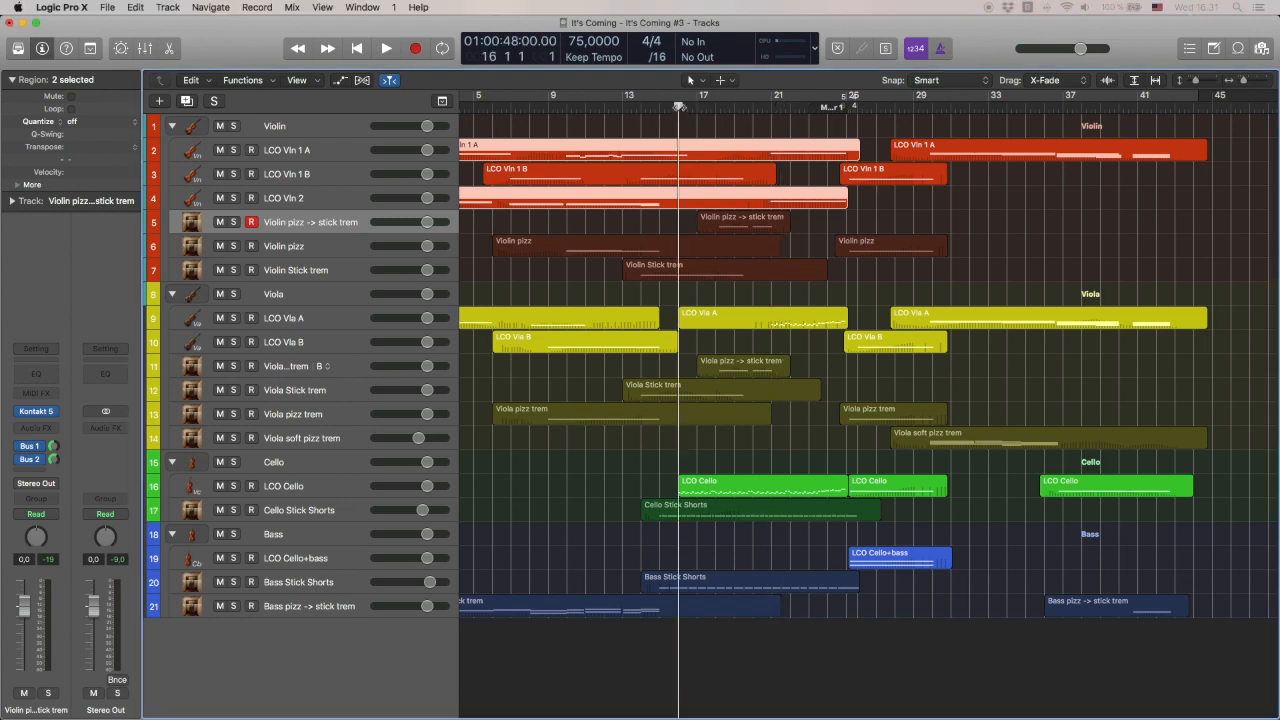
pyautogui.click(811, 281)
pyautogui.press('space')
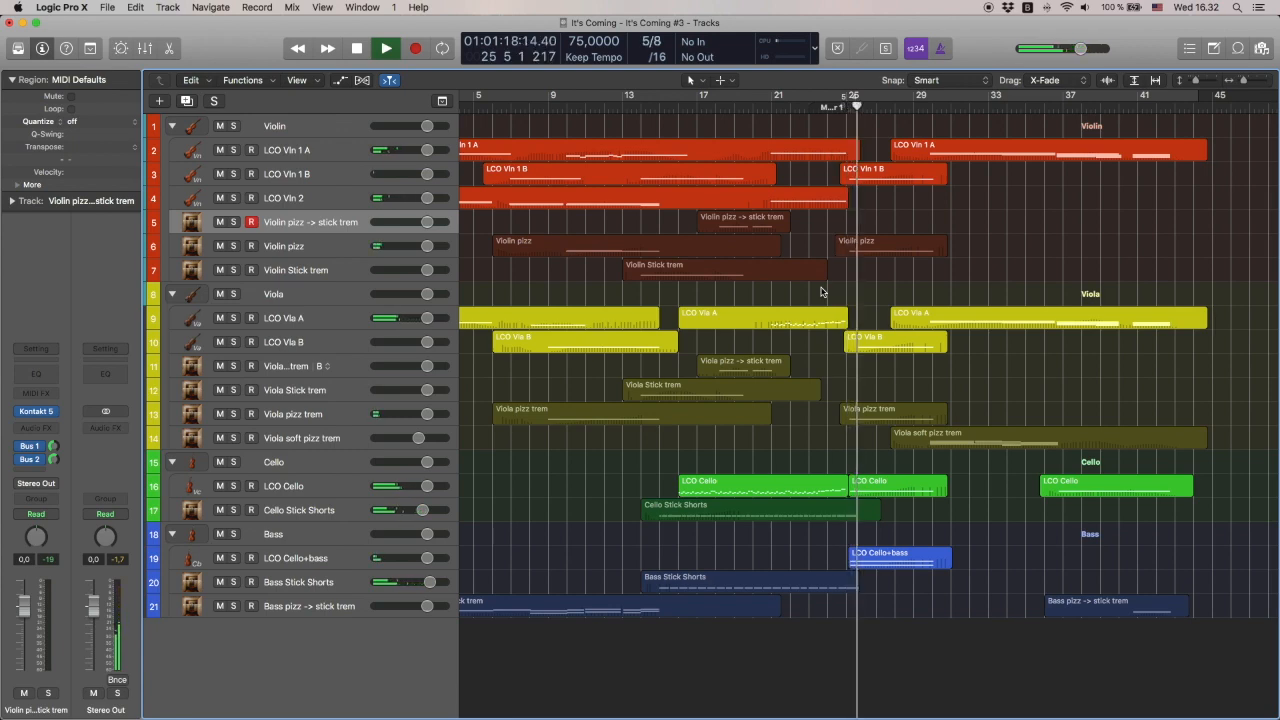
# Step: Select the second LCO Vln 1 B and Violin pizz regions and audition them together in solo from bar 25
pyautogui.click(942, 178)
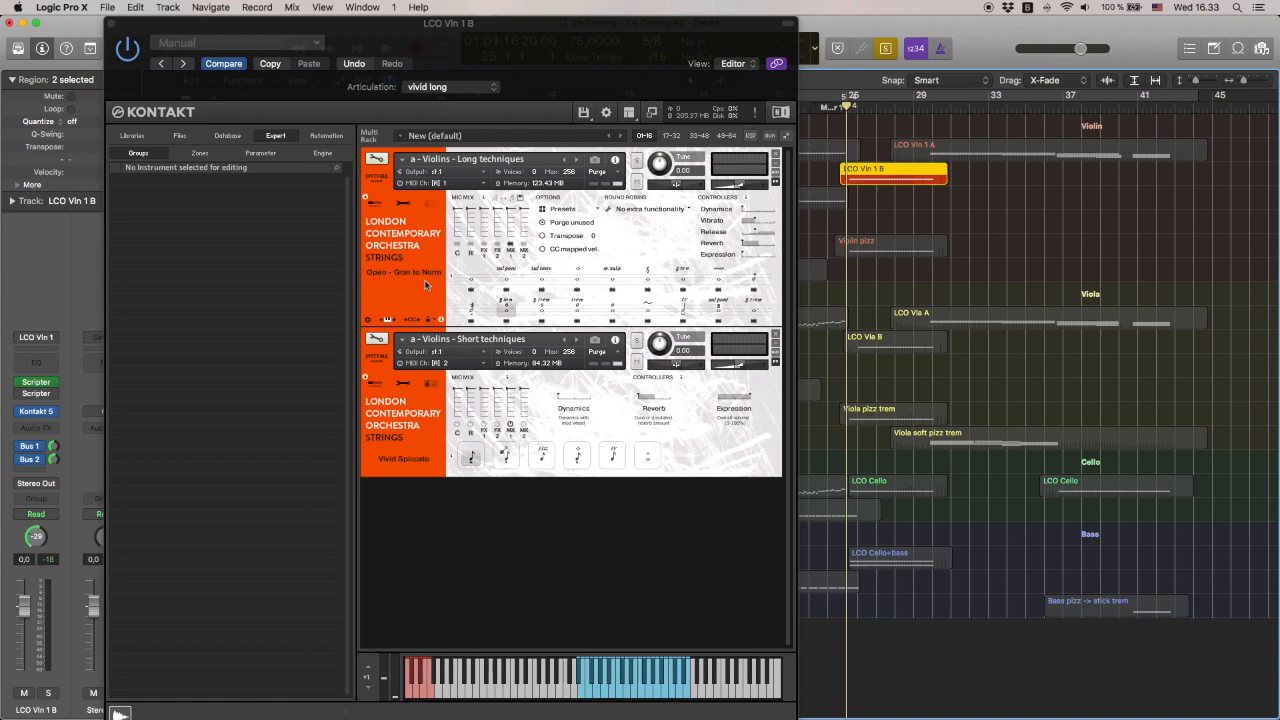
pyautogui.keyDown('shift'); pyautogui.click(910, 252); pyautogui.keyUp('shift')
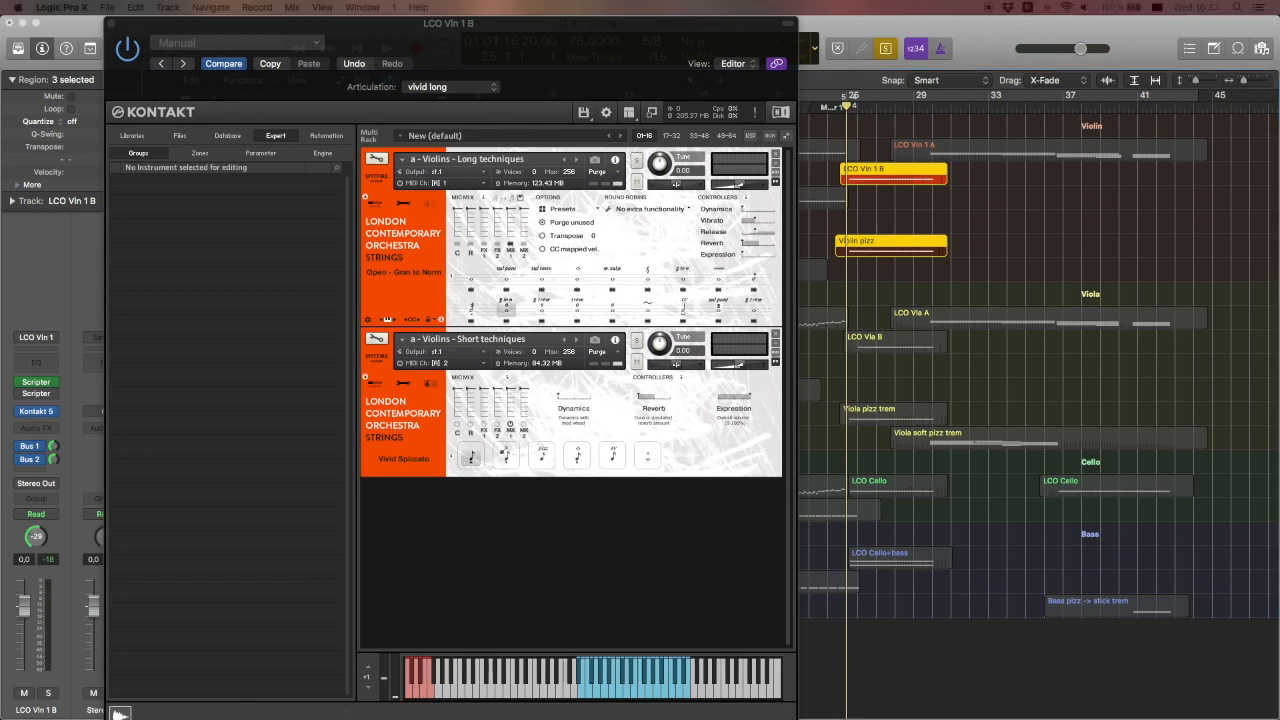
pyautogui.press('space')
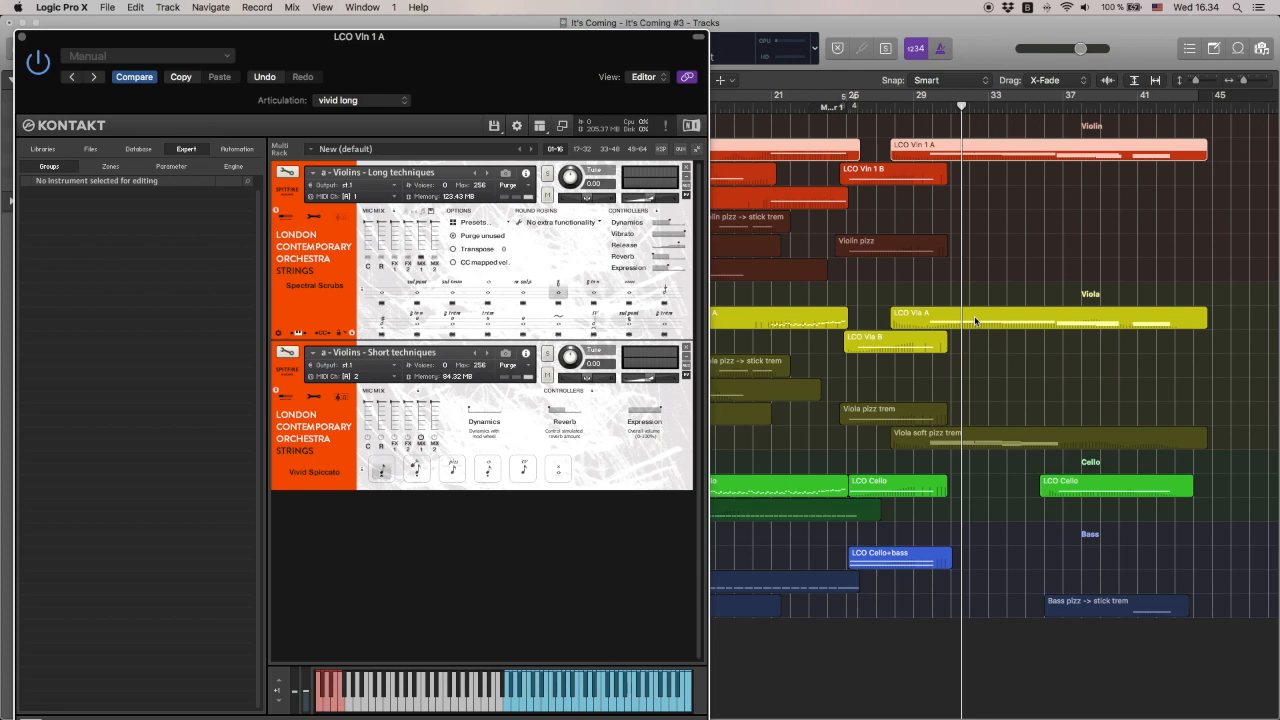
# Step: Close the LCO Vln 1 A instrument, then show the Viola soft pizz trem instrument and close it after checking its patch
pyautogui.click(22, 39)
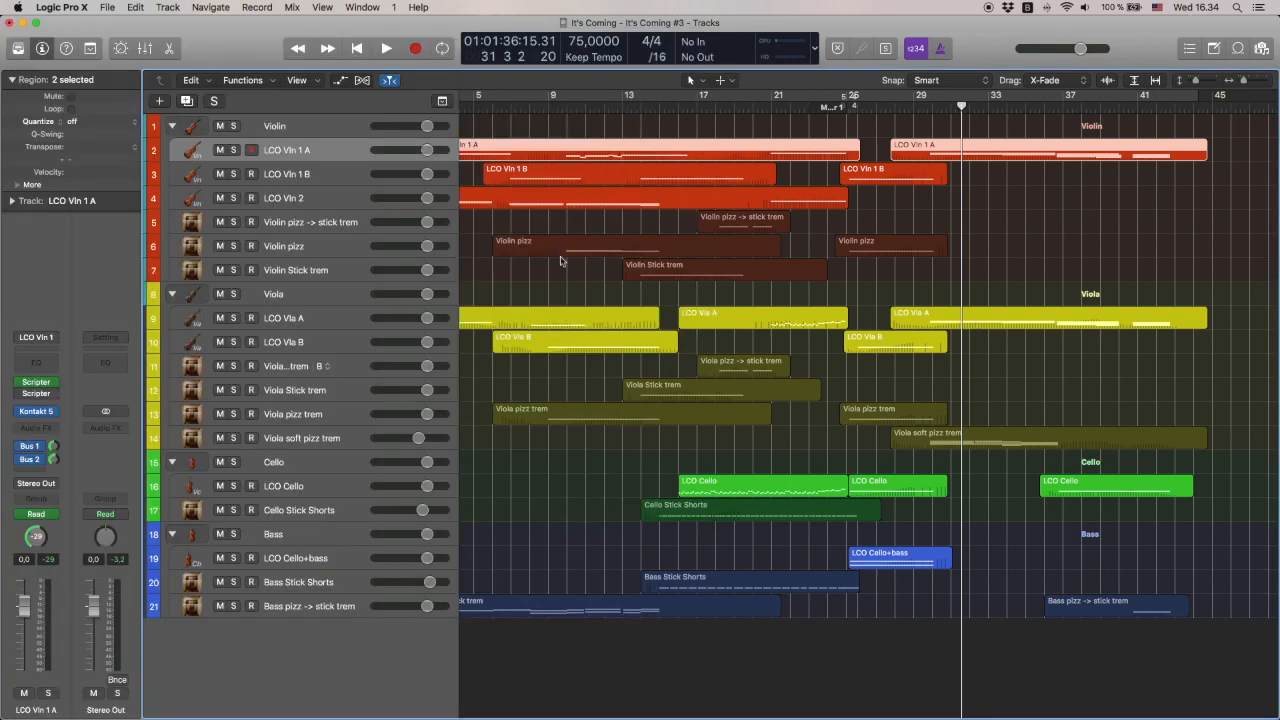
pyautogui.click(978, 432)
pyautogui.press('v')
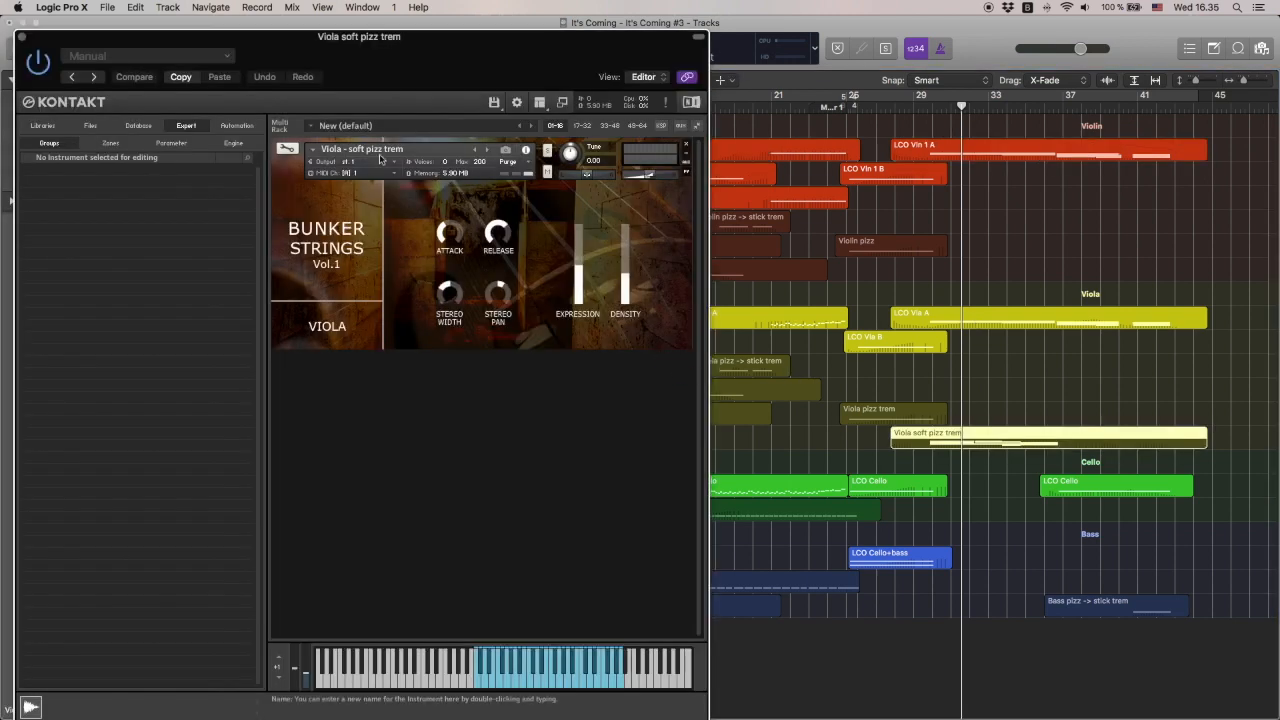
pyautogui.click(22, 38)
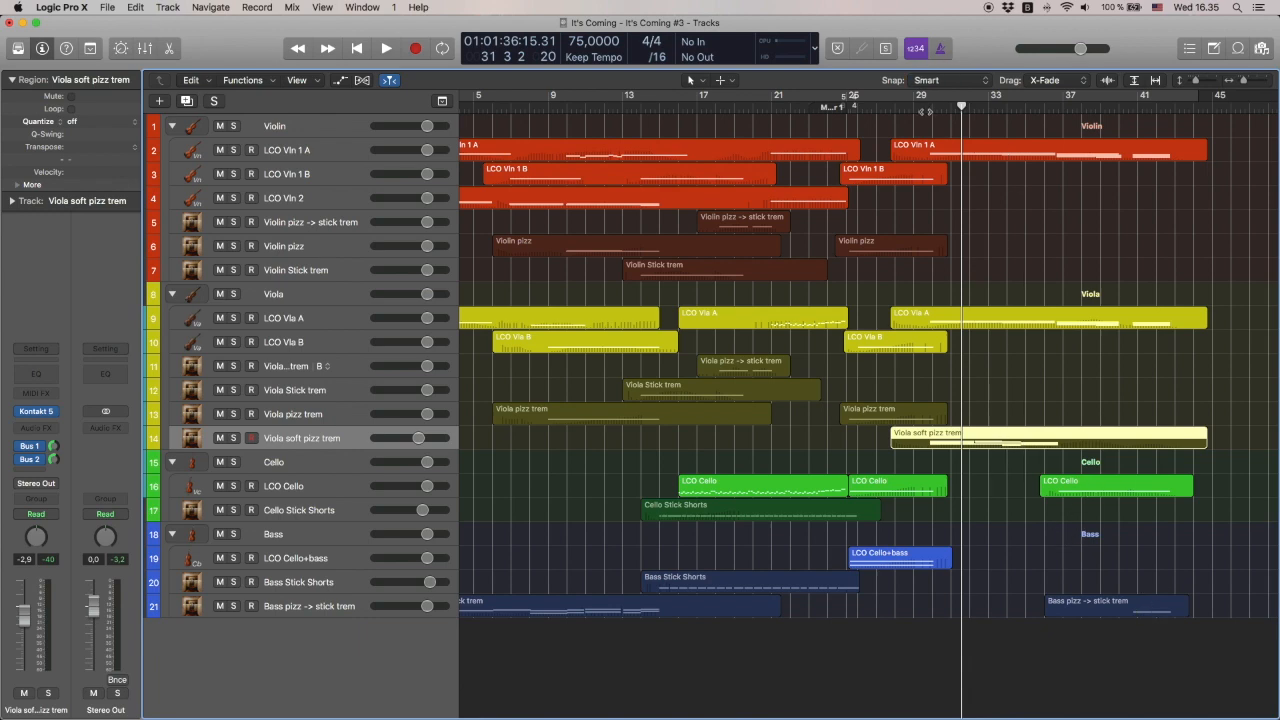
# Step: Play the full arrangement from bar 30, checking the LCO Vln 1 A and Viola soft pizz trem instruments during playback
pyautogui.press(',')
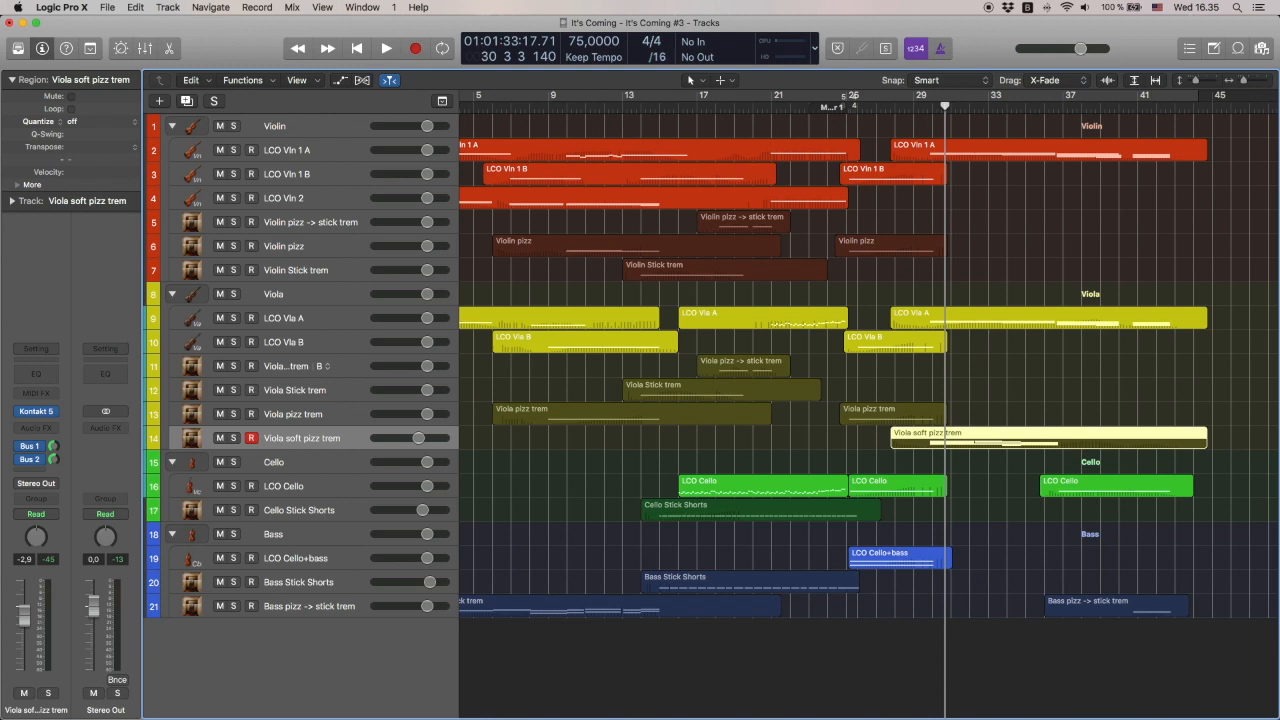
pyautogui.press('space')
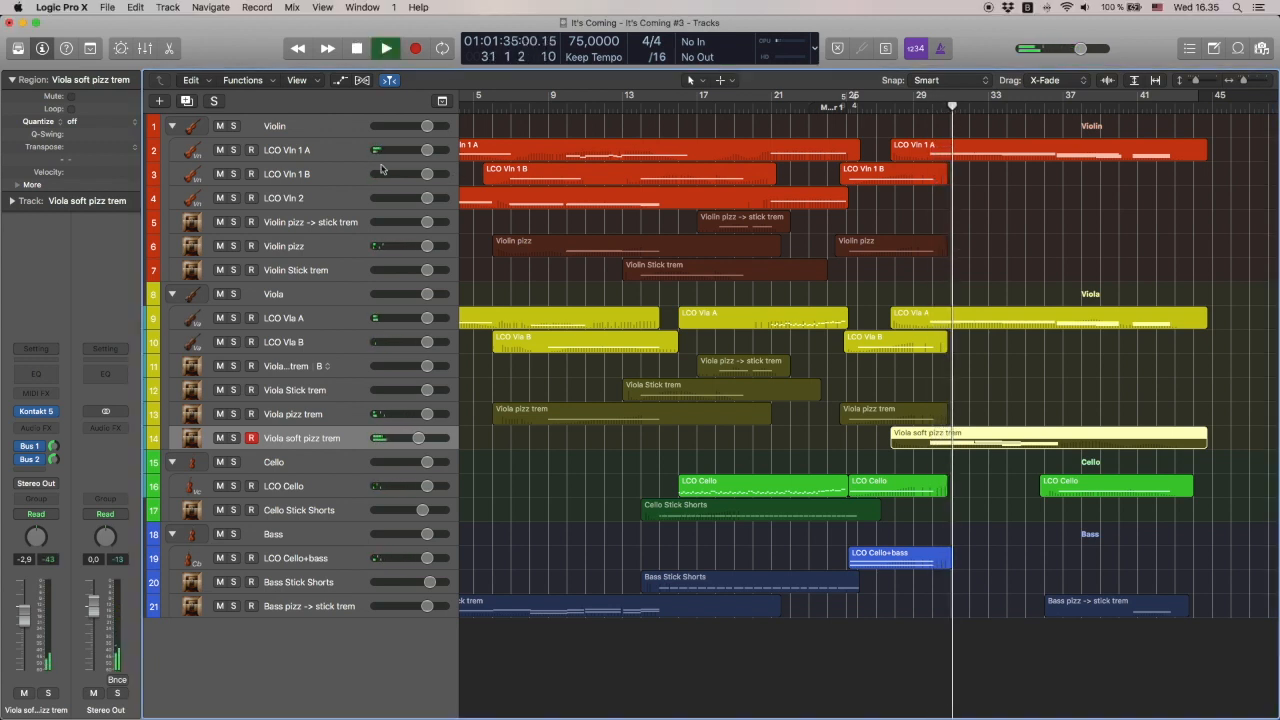
pyautogui.click(338, 151)
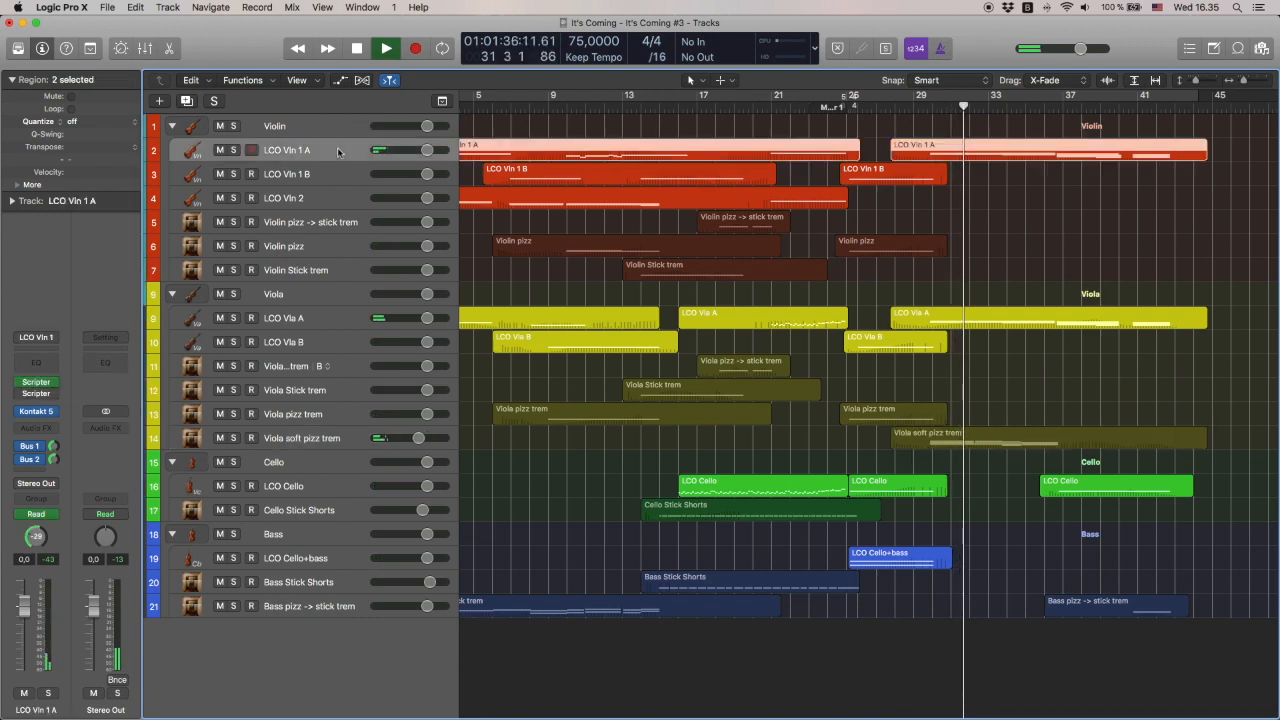
pyautogui.press('v')
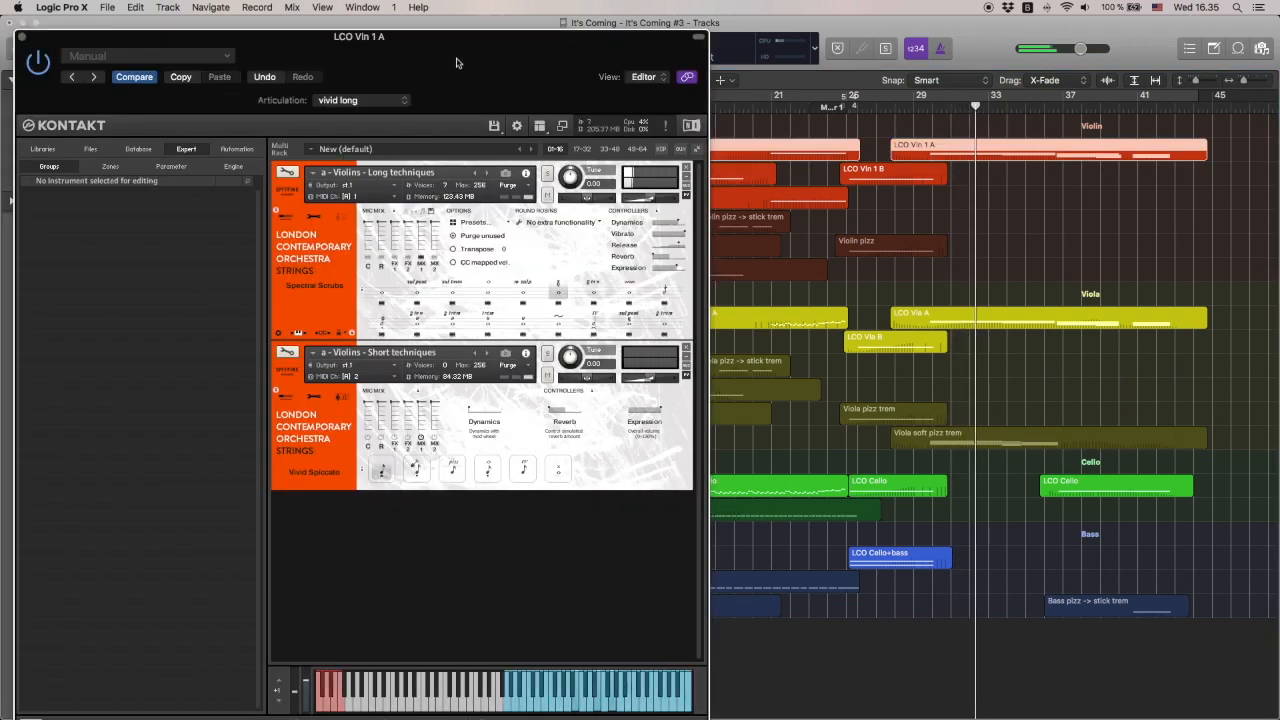
pyautogui.moveTo(456, 63); pyautogui.dragTo(868, 49)
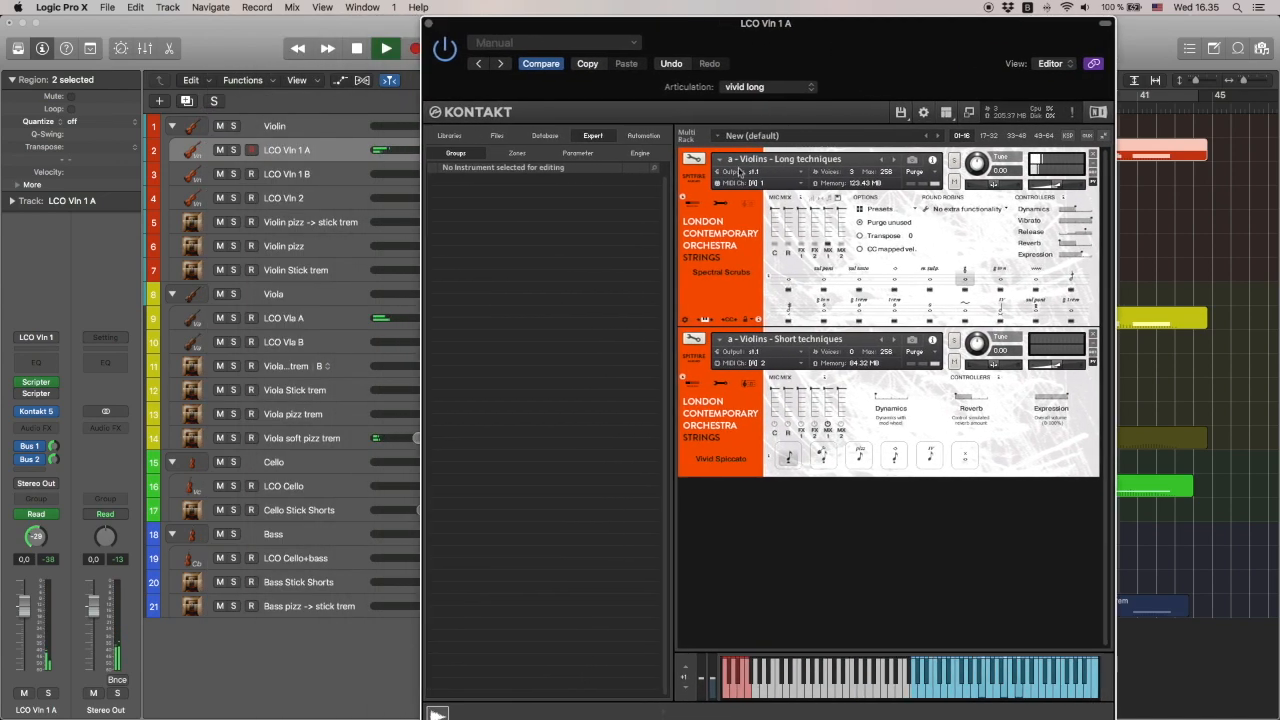
pyautogui.click(339, 439)
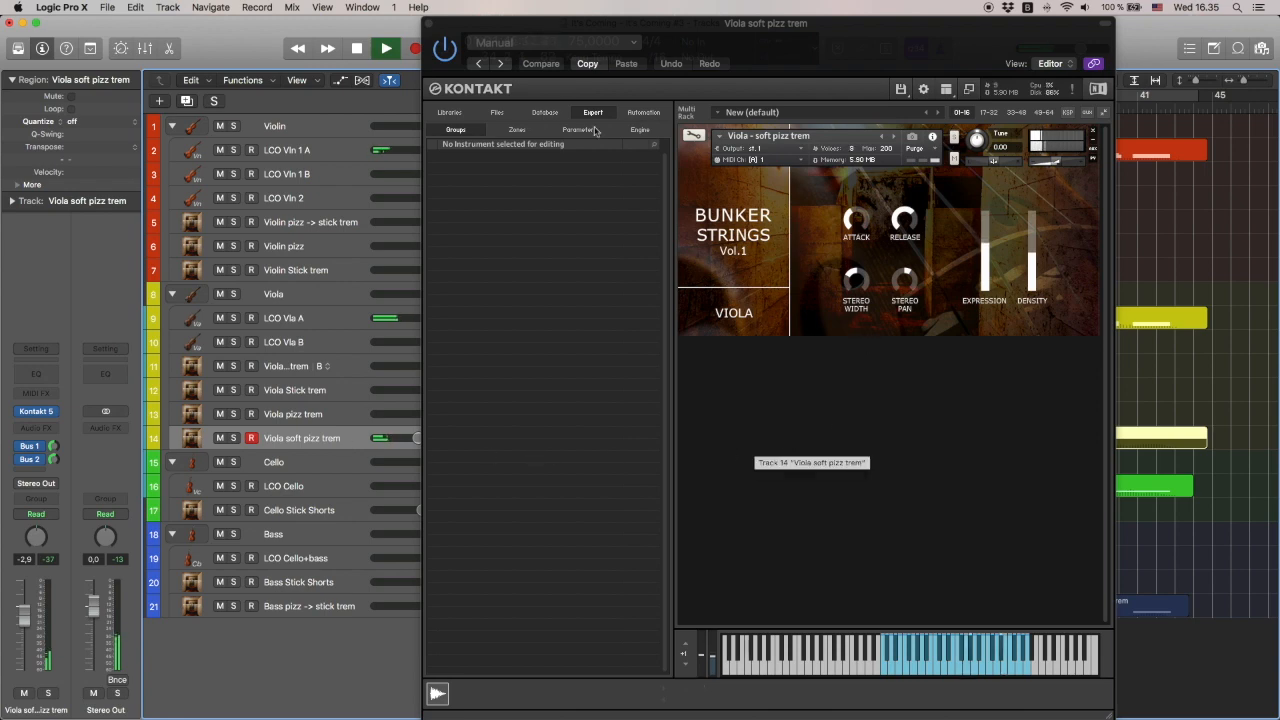
pyautogui.click(429, 23)
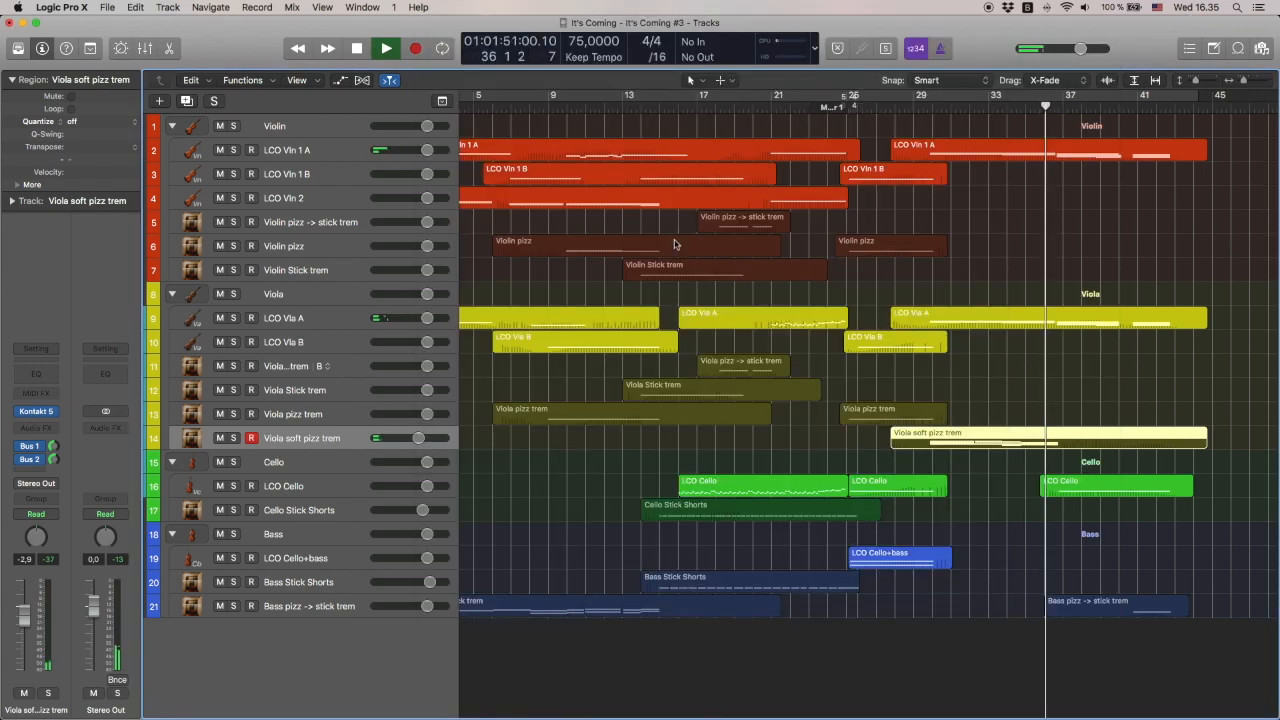
# Step: Check the LCO Cello and Bass pizz -> stick trem instruments during the closing bars, and close the instrument window
pyautogui.click(339, 490)
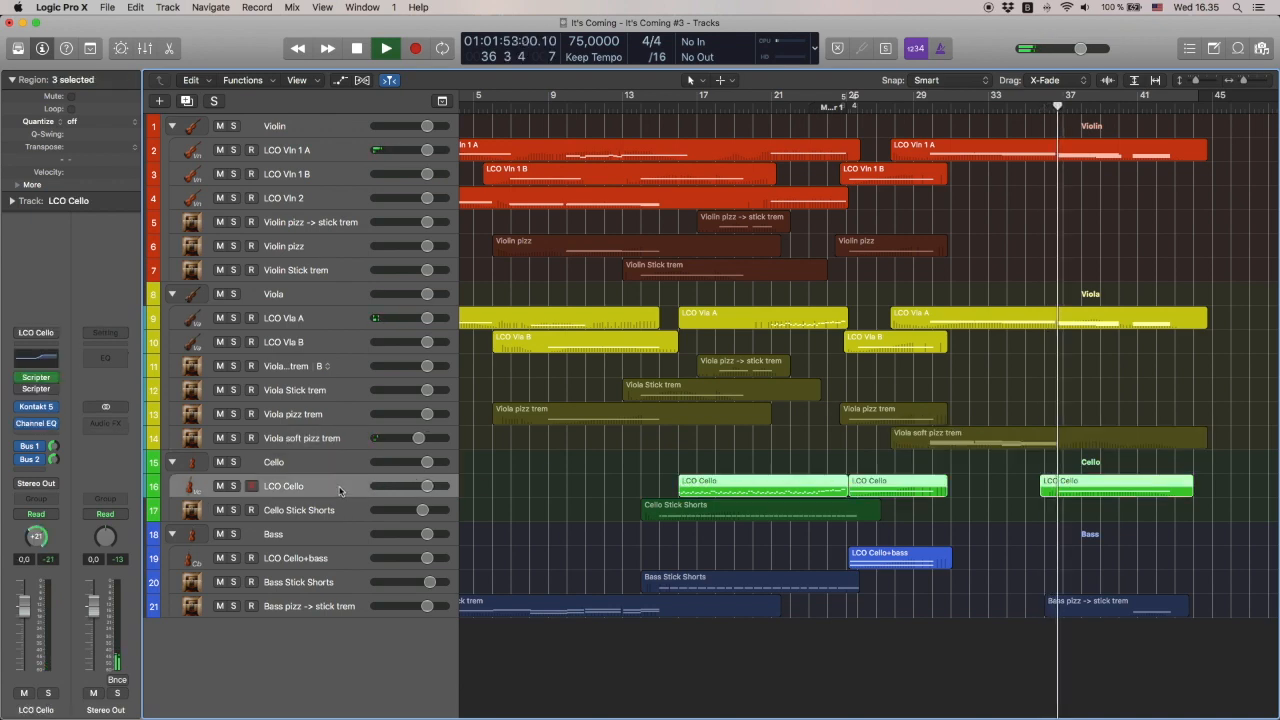
pyautogui.press('v')
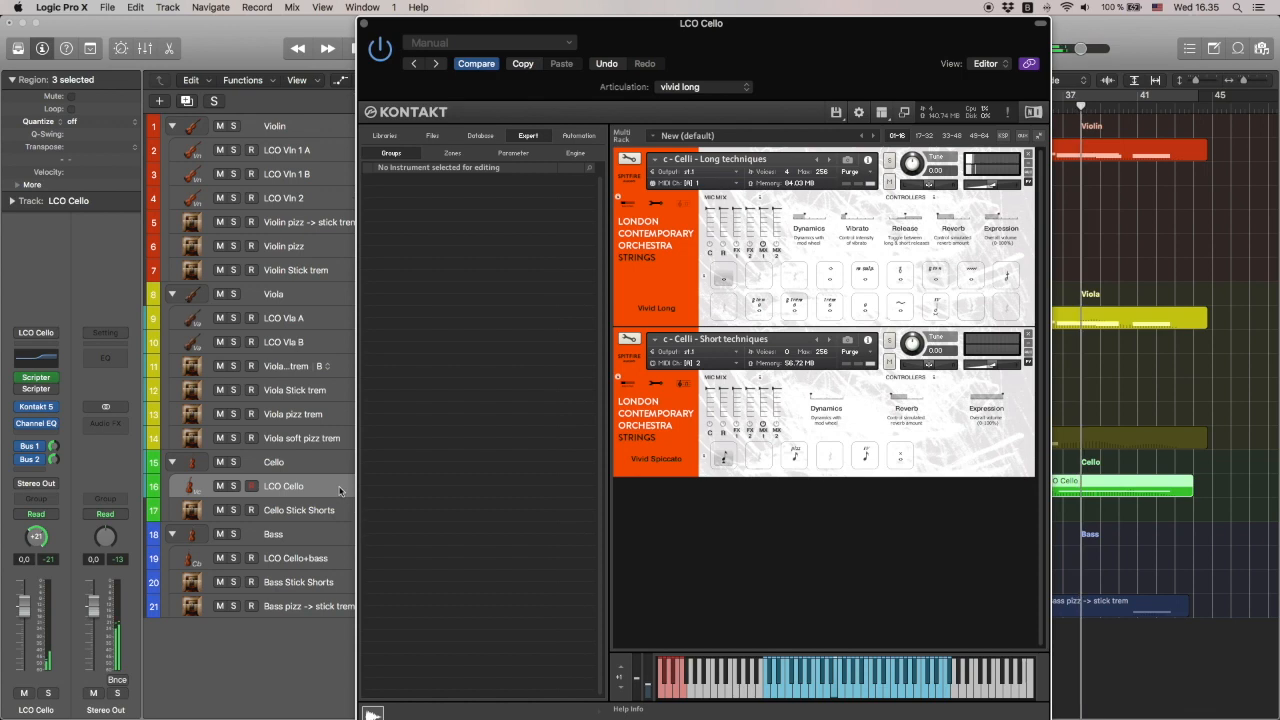
pyautogui.click(302, 608)
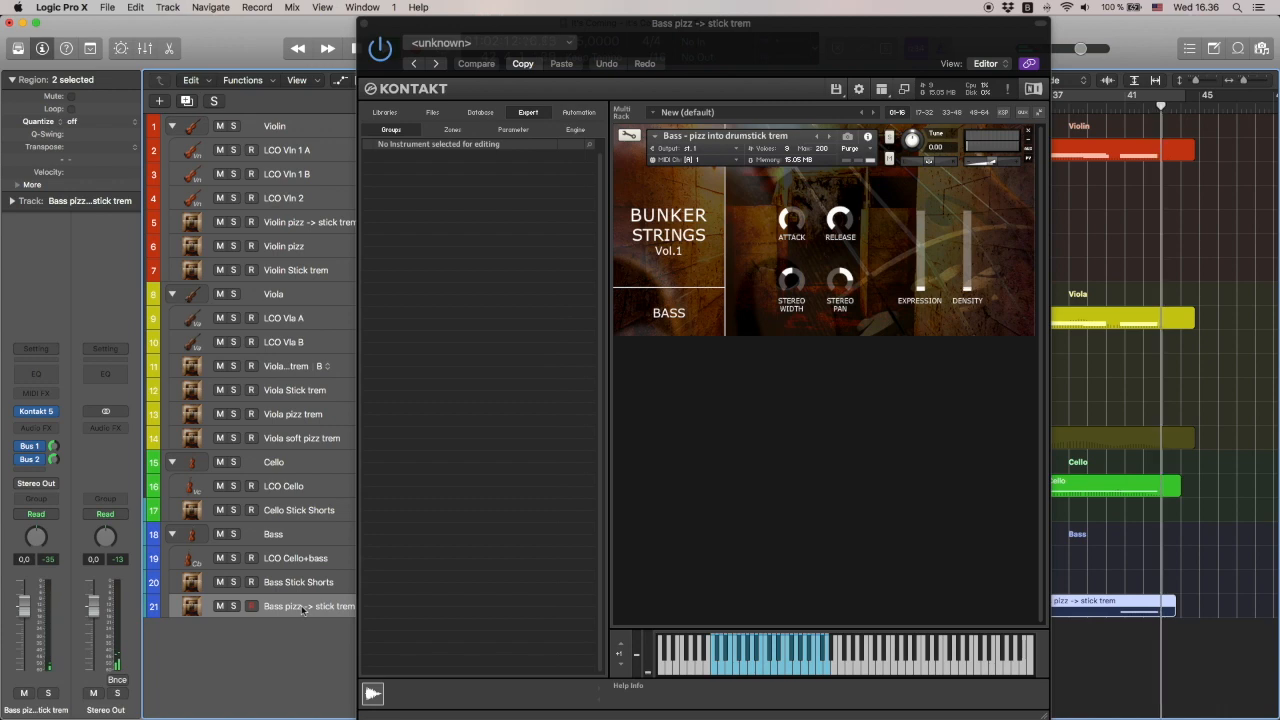
pyautogui.click(365, 23)
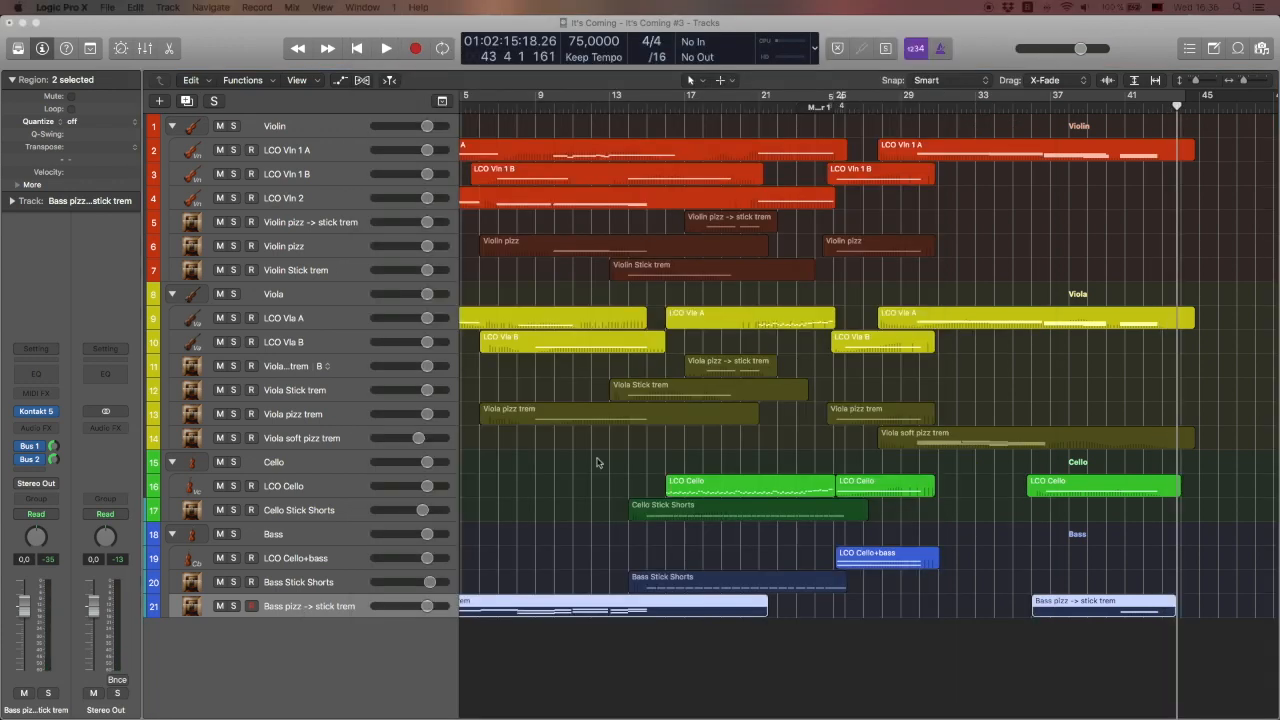